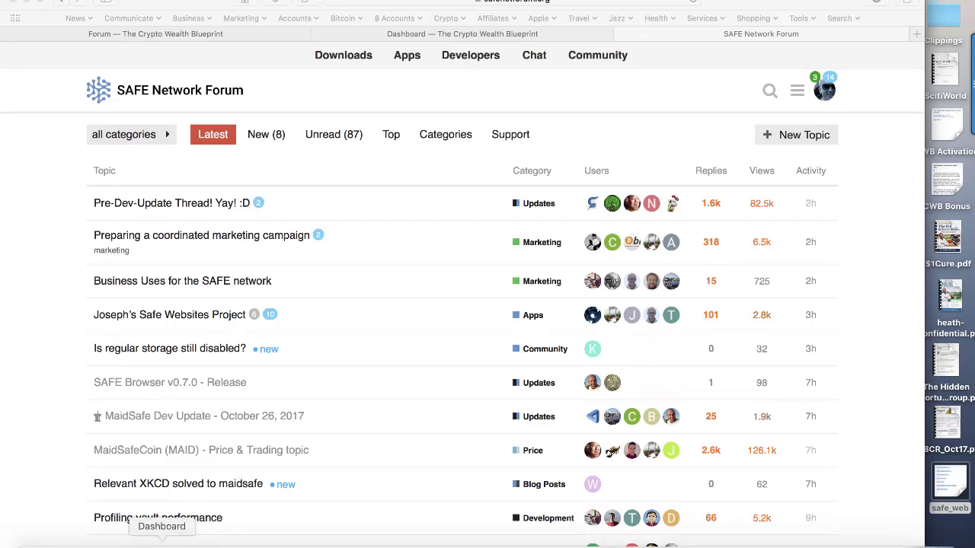
Launch SAFE Browser from Launchpad and widen its window slightly
click(109, 539)
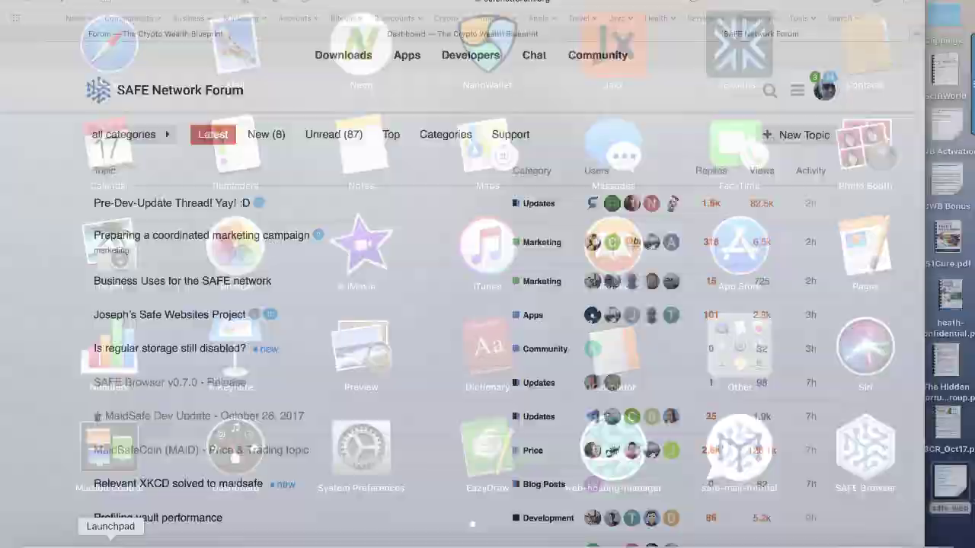
click(856, 441)
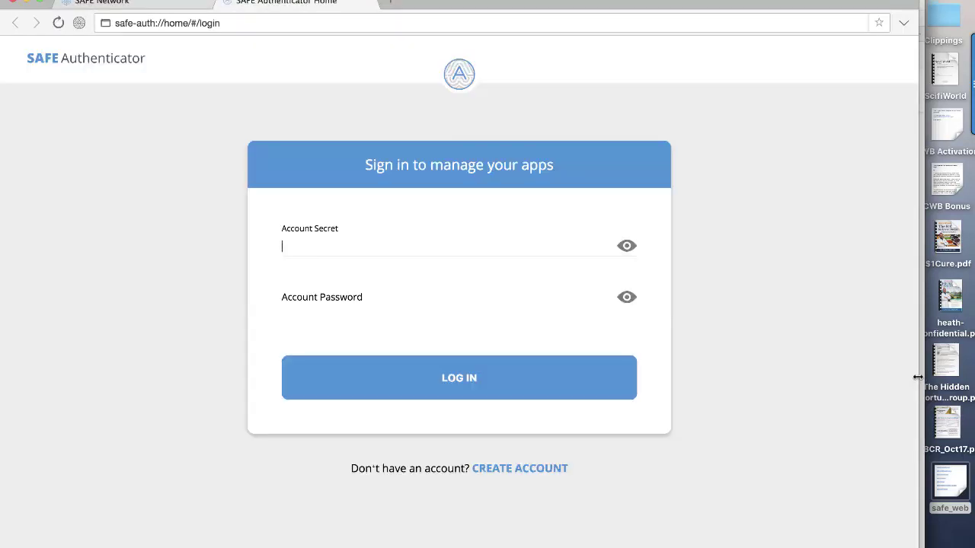
drag(917, 377, 922, 376)
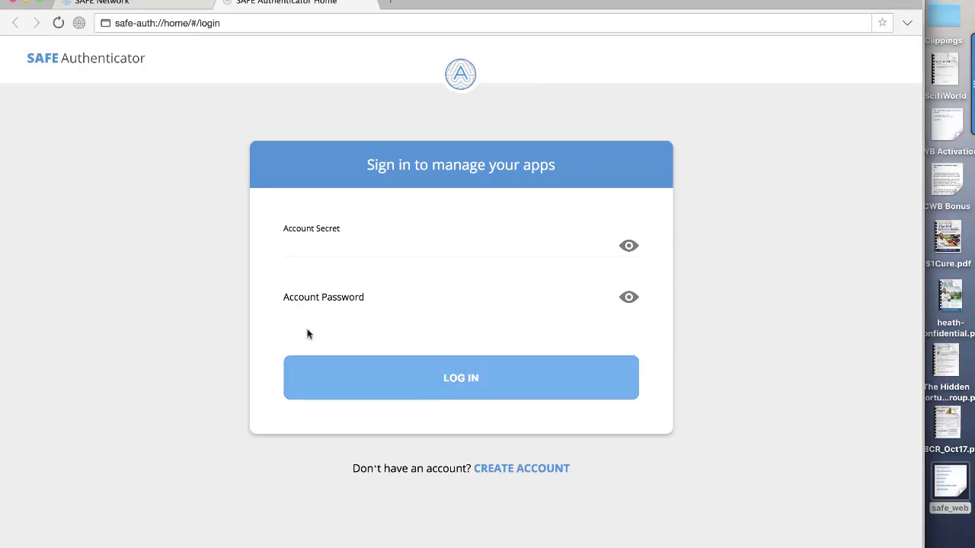
Glance at account creation, return to sign-in, and enter the account secret and password
click(493, 469)
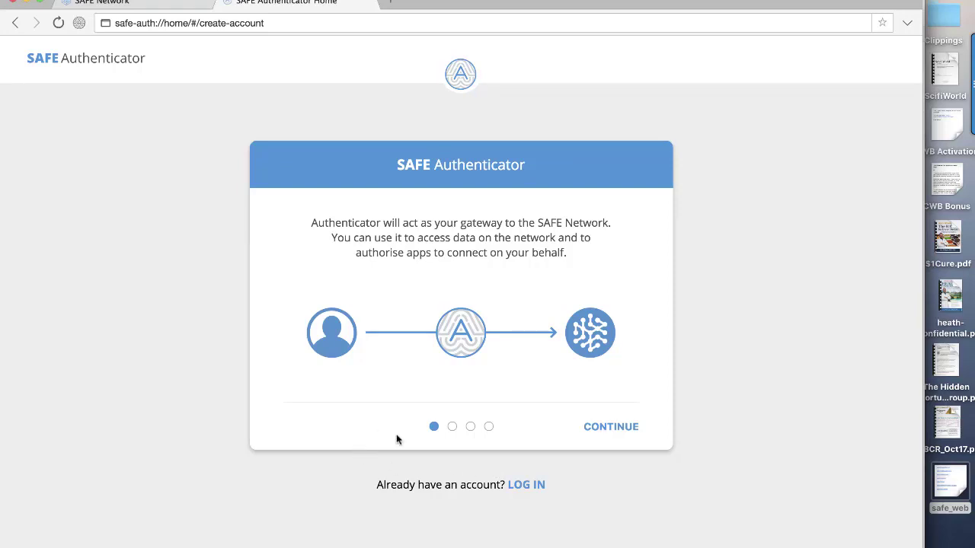
click(523, 485)
click(323, 255)
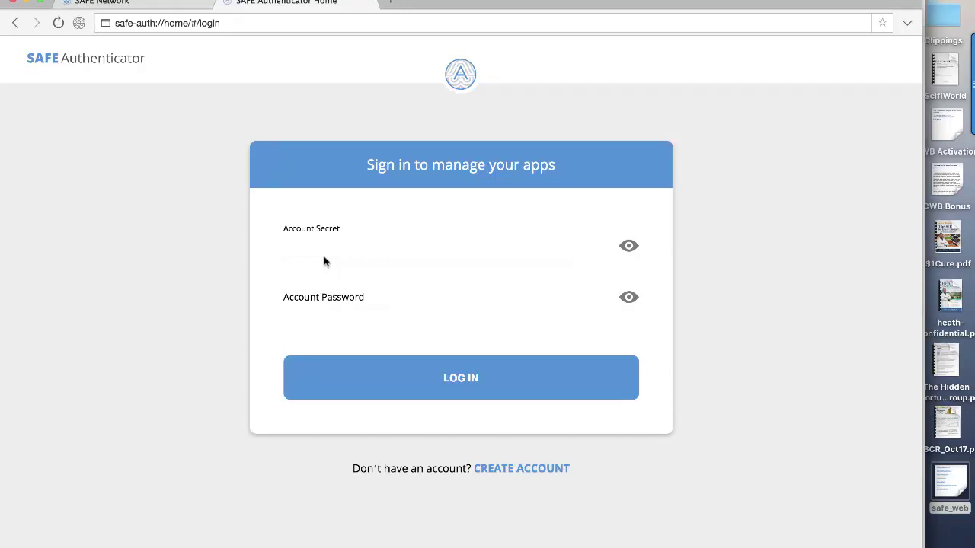
text(••••••••••••••••••)
click(291, 296)
text(••••••••)
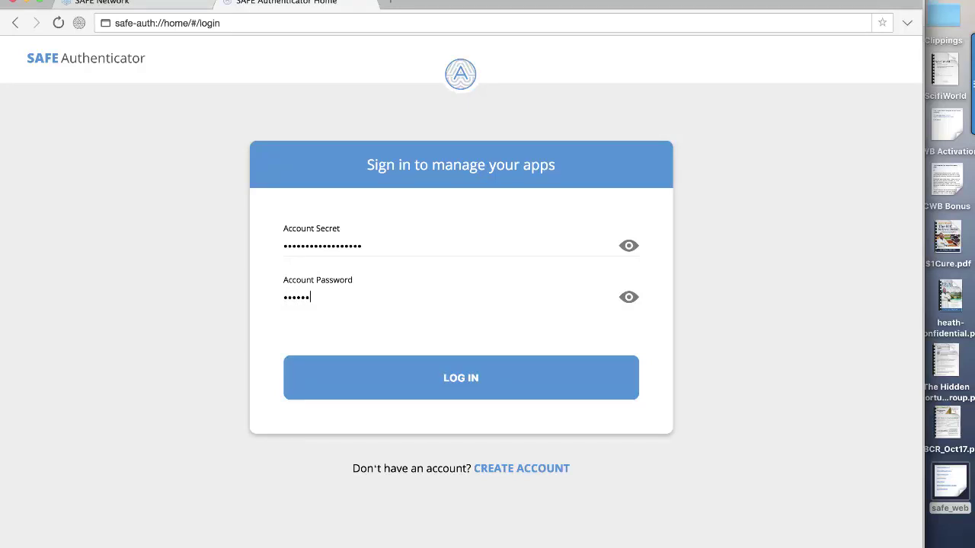
text(•••••)
Log in to the Authenticator, allowing the browser's incoming network connections in the firewall prompt
click(450, 378)
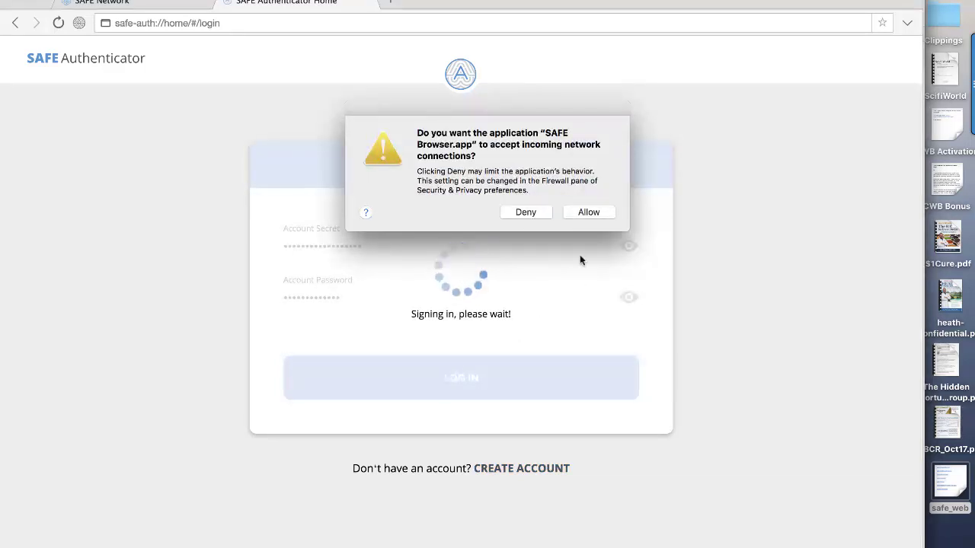
click(588, 213)
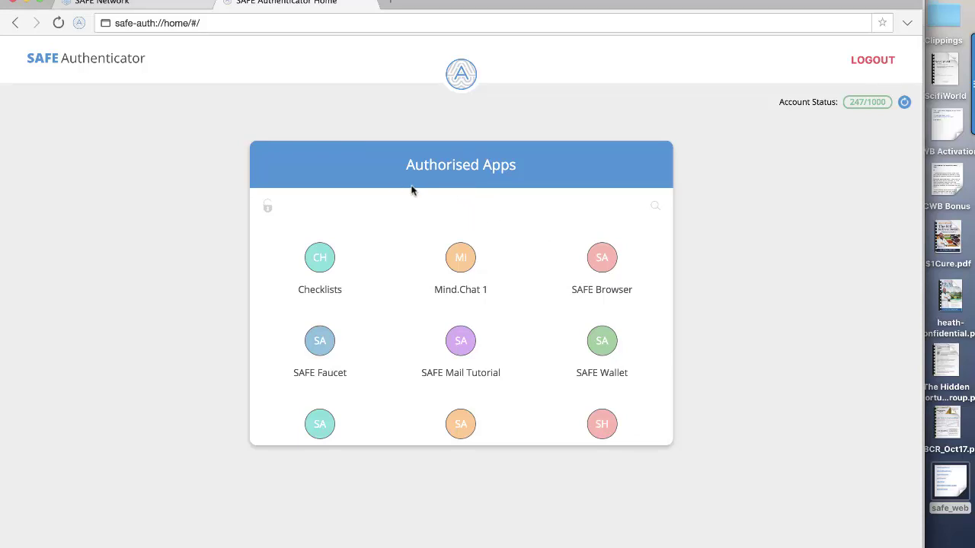
mouse_move(257, 542)
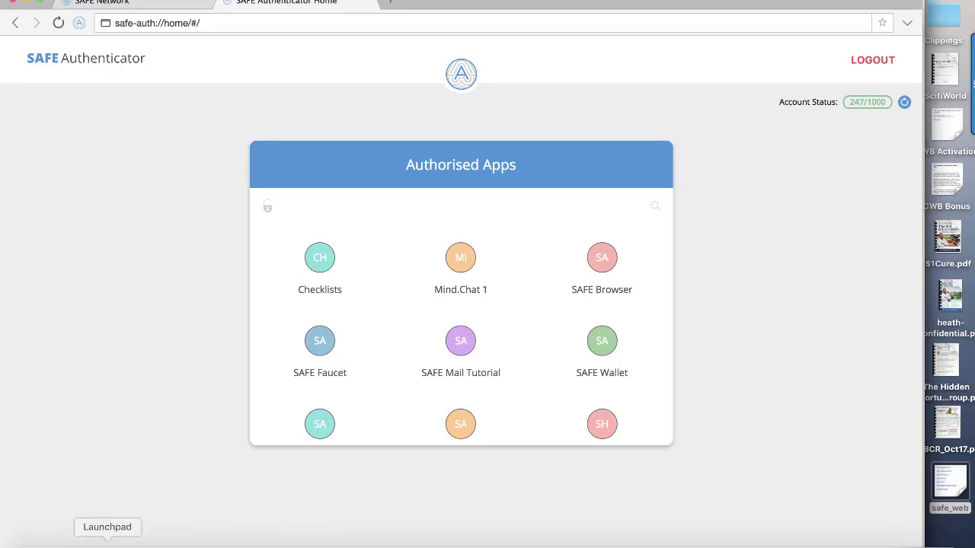
Launch web-hosting-manager from Launchpad
click(107, 542)
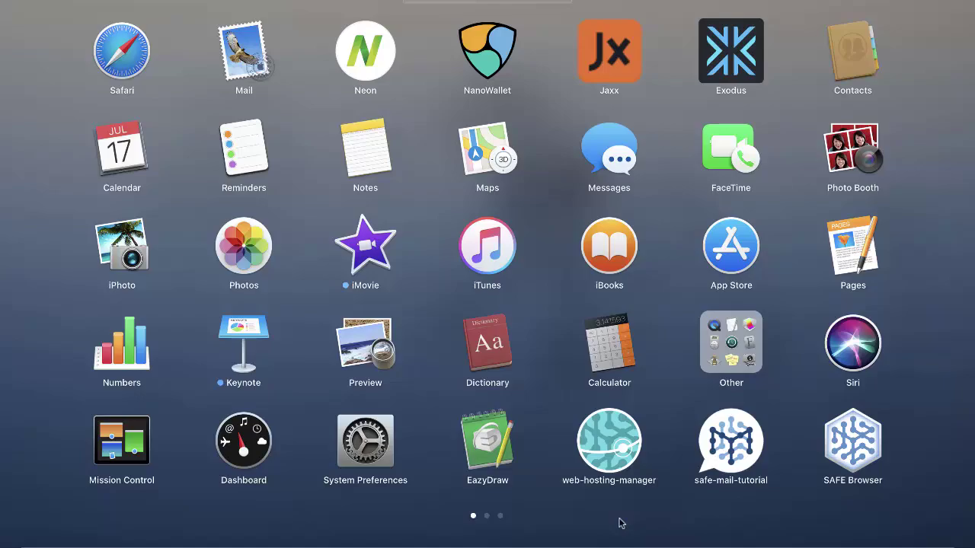
click(609, 437)
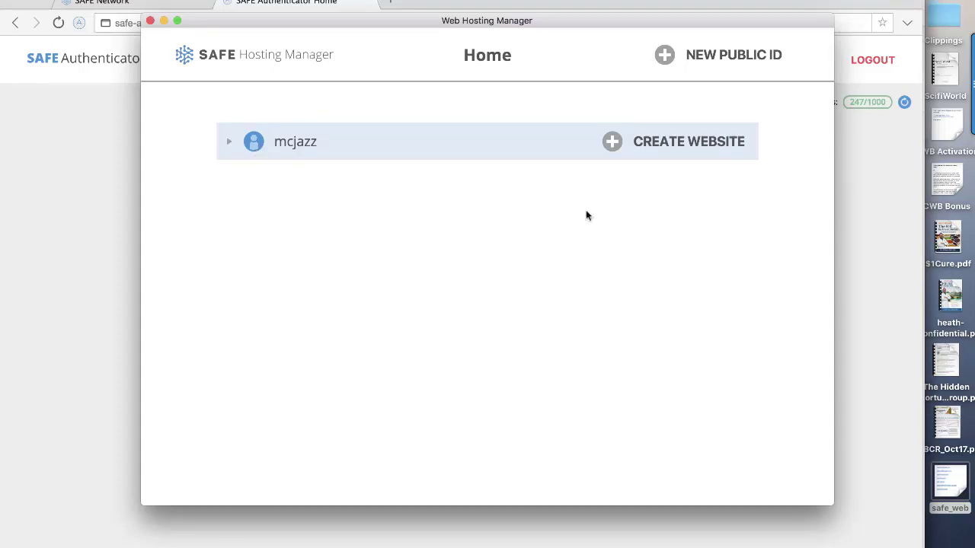
Start then cancel a new website, and expand the public ID to show its websites
click(612, 142)
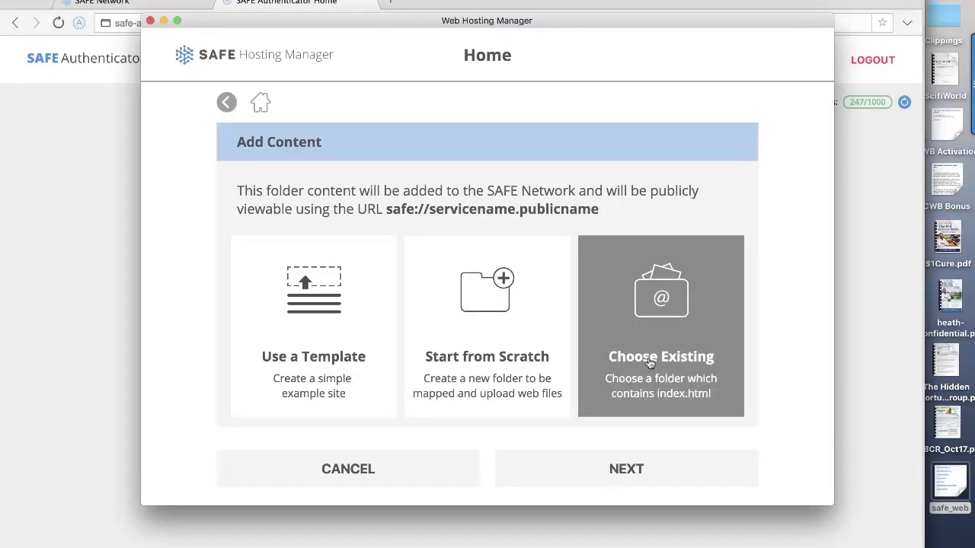
click(341, 472)
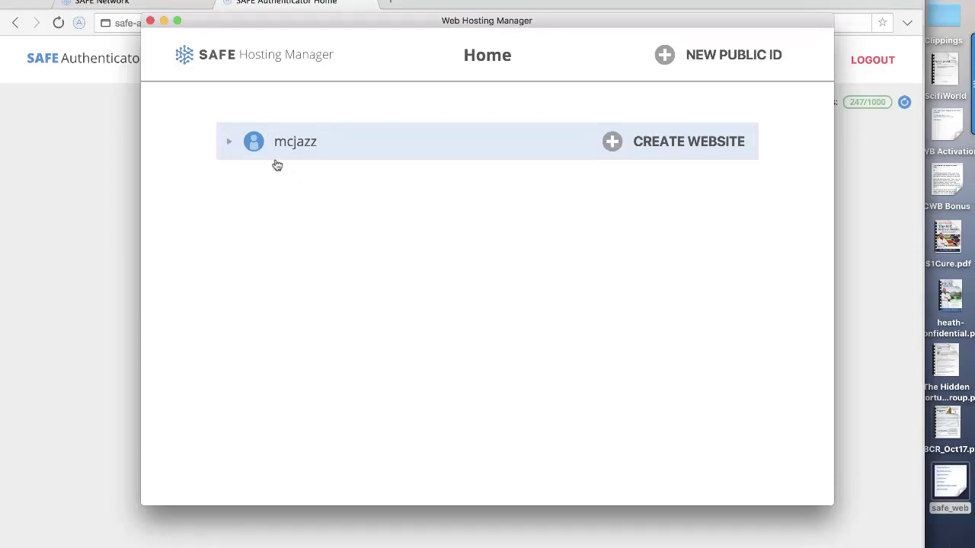
click(229, 143)
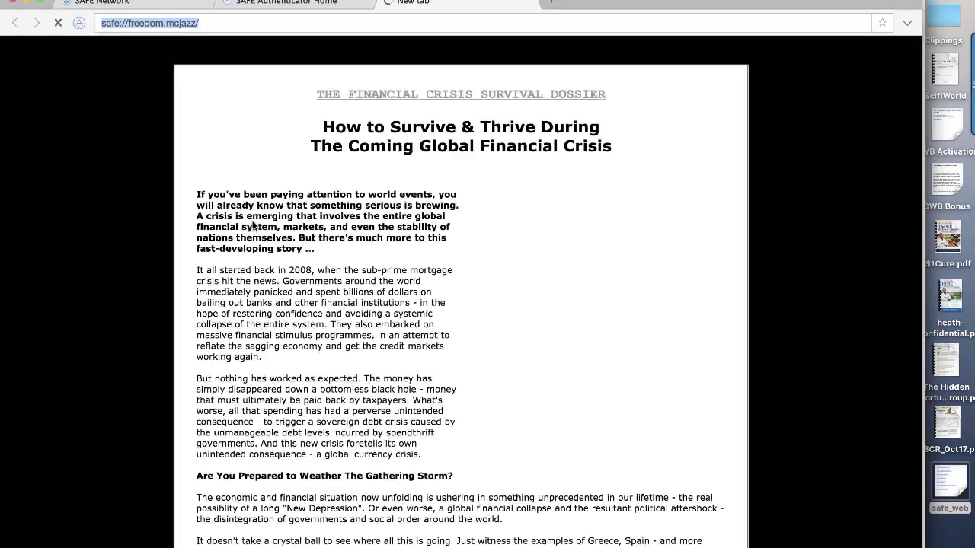
Scroll through the freedom site's Financial Crisis Survival Dossier page and back
scroll(354, 342, down, 15)
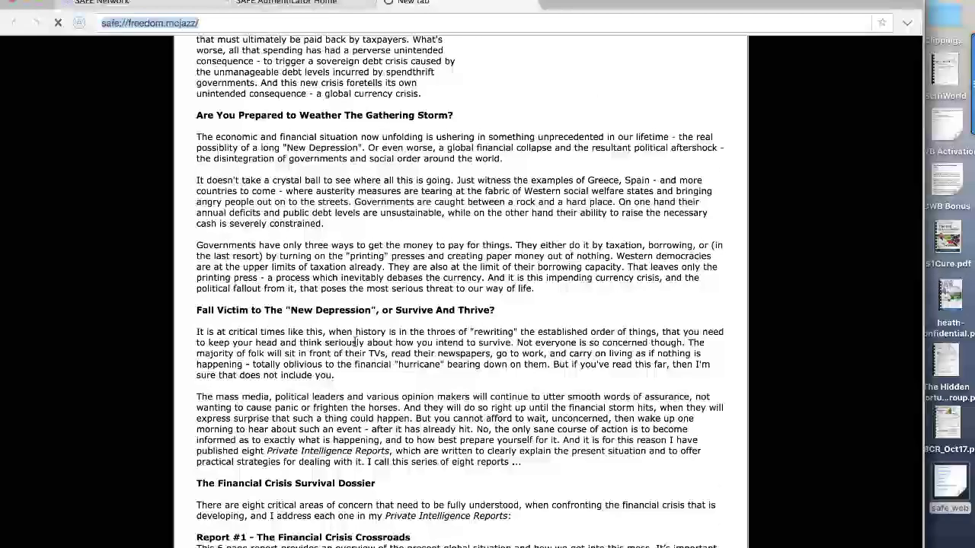
scroll(460, 289, down, 10)
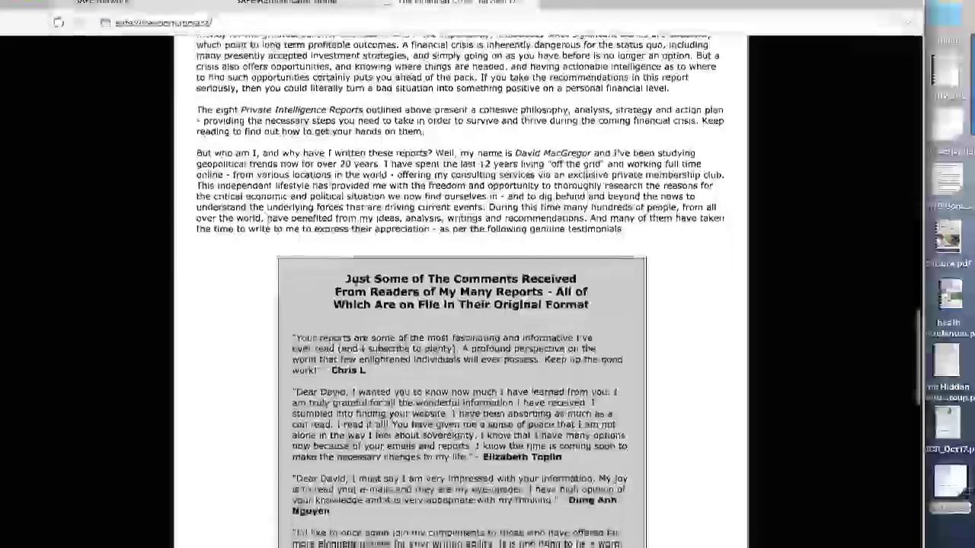
scroll(461, 290, up, 5)
scroll(463, 332, up, 20)
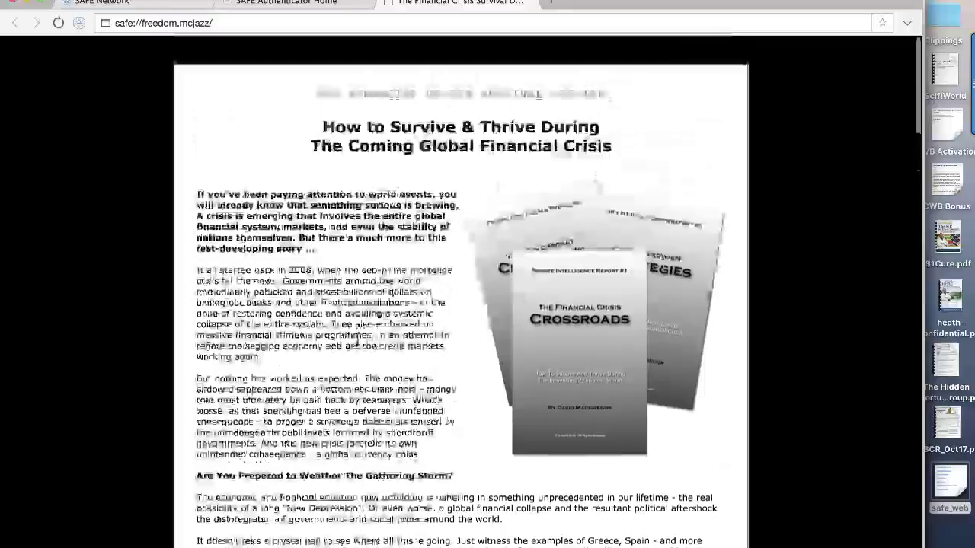
scroll(343, 350, down, 15)
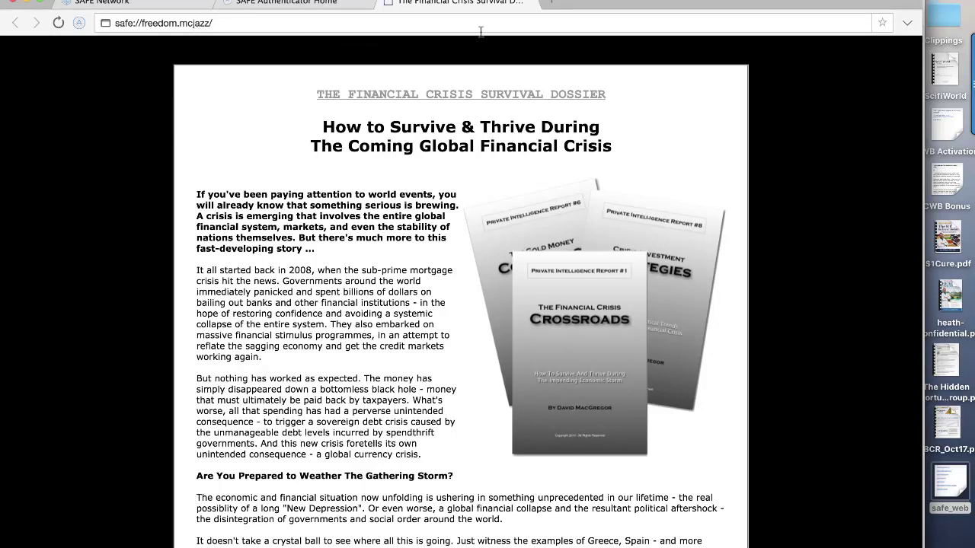
Close the freedom website tab and launch safe-mail-tutorial from Launchpad
click(527, 3)
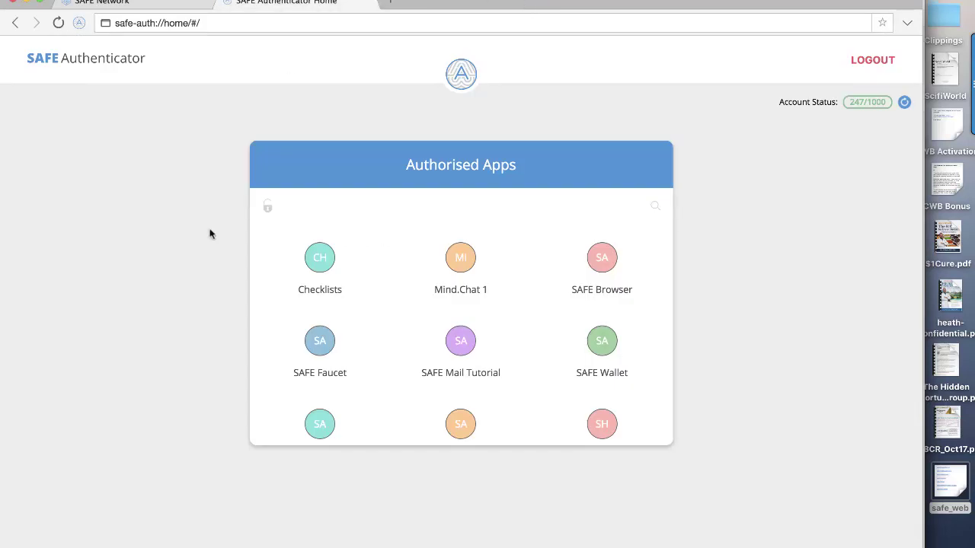
mouse_move(129, 545)
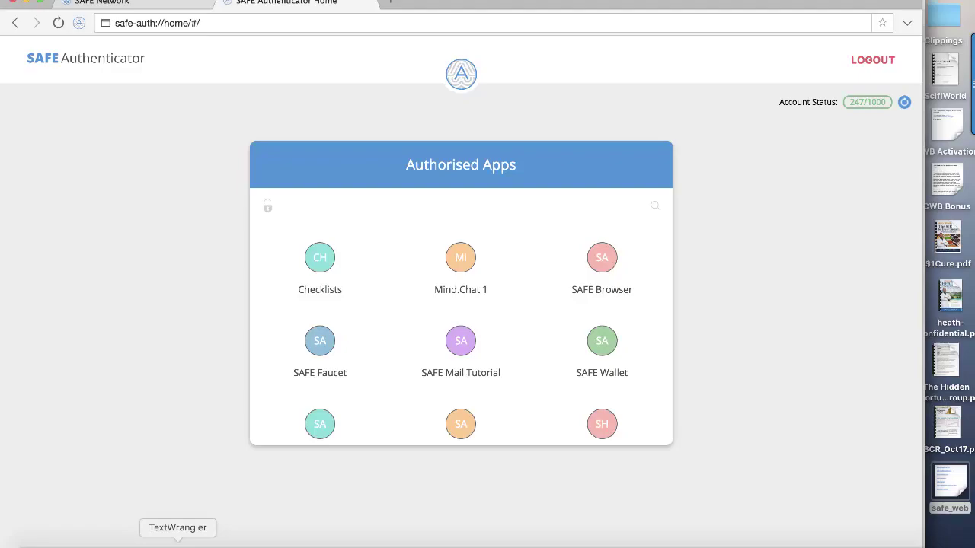
click(104, 544)
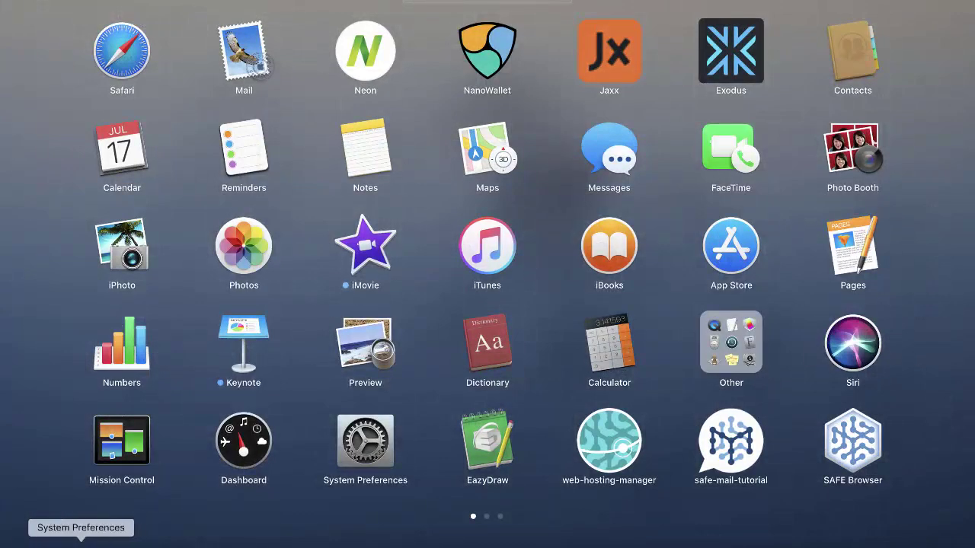
click(732, 454)
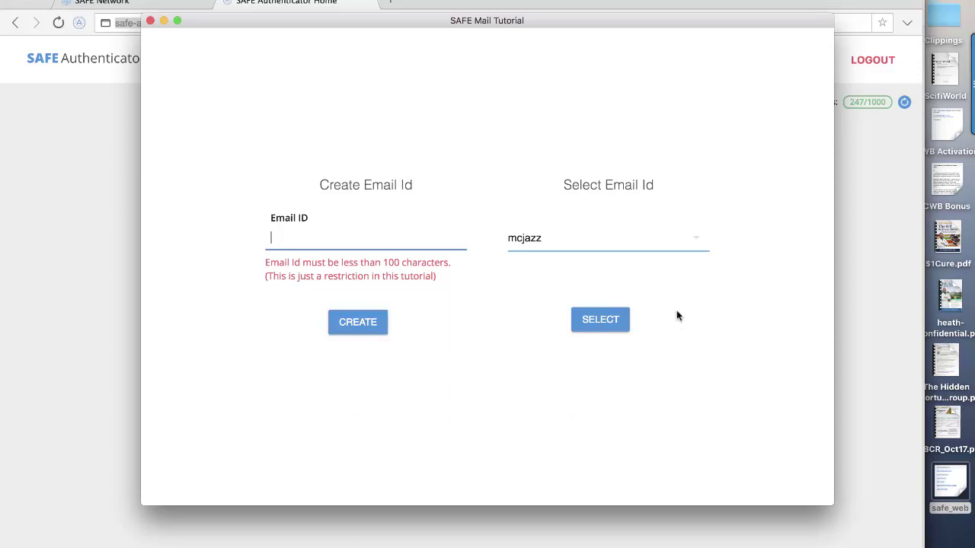
click(594, 326)
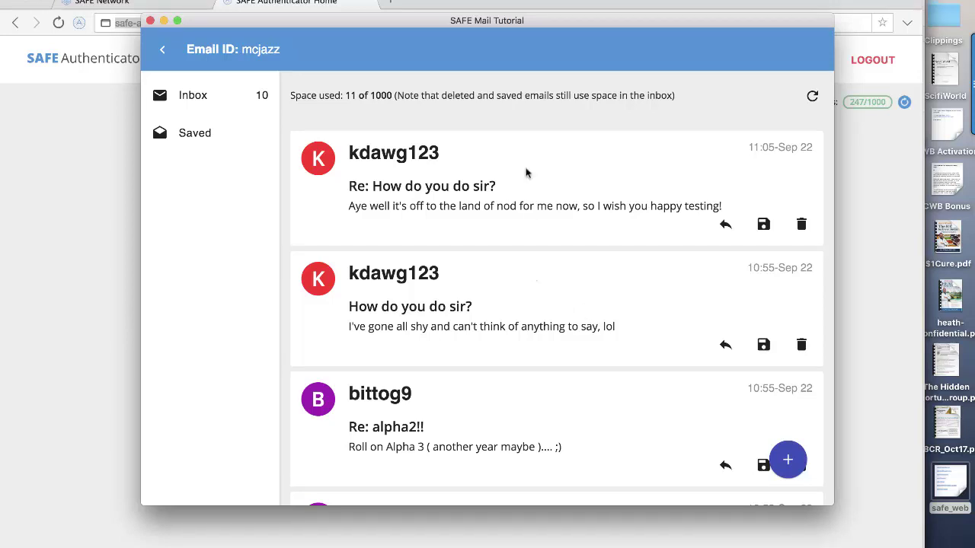
scroll(510, 373, down, 5)
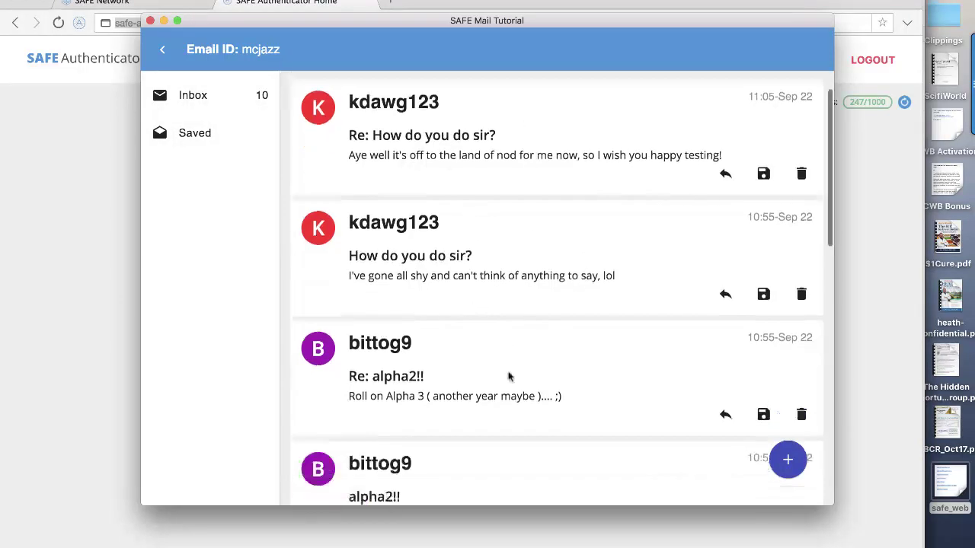
scroll(510, 373, down, 6)
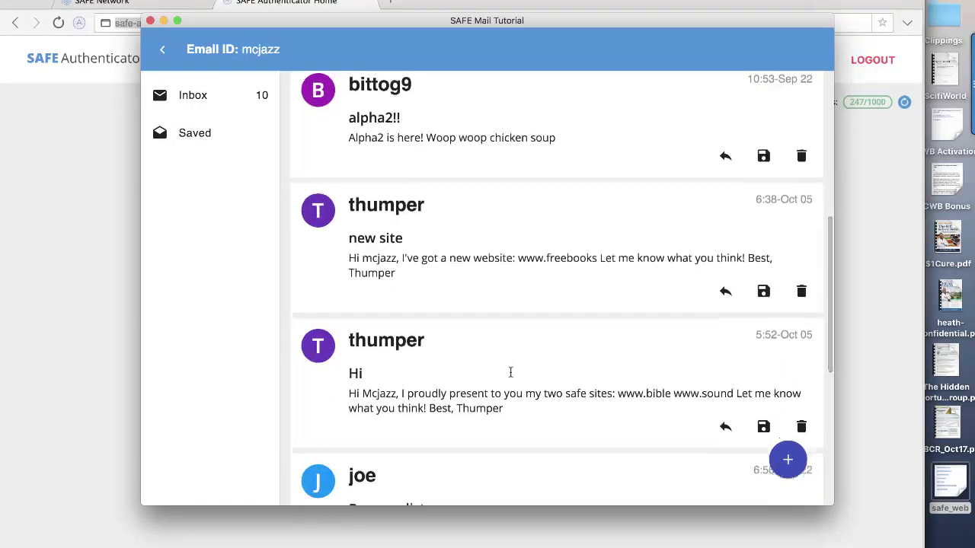
scroll(510, 373, down, 6)
scroll(510, 371, up, 7)
scroll(510, 371, up, 8)
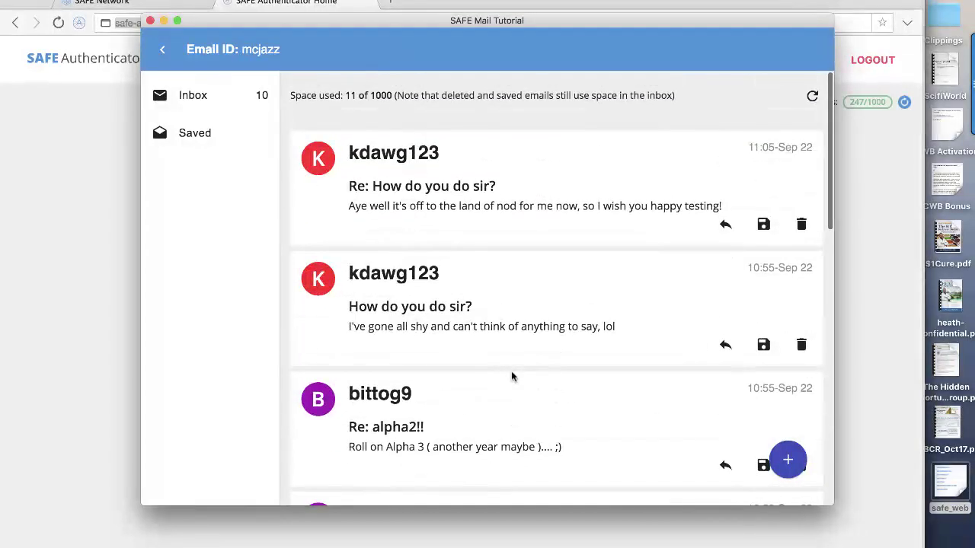
scroll(511, 373, down, 13)
scroll(512, 377, down, 5)
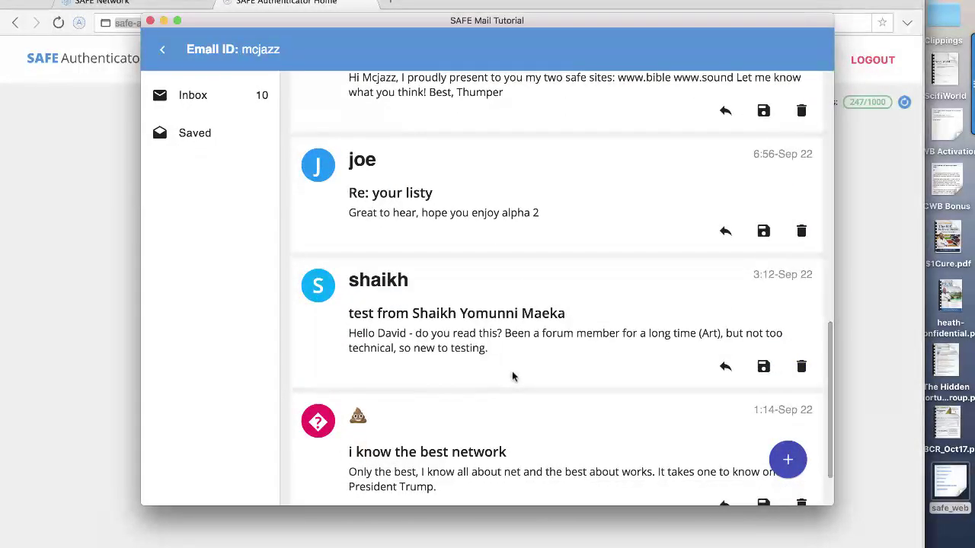
scroll(511, 373, up, 14)
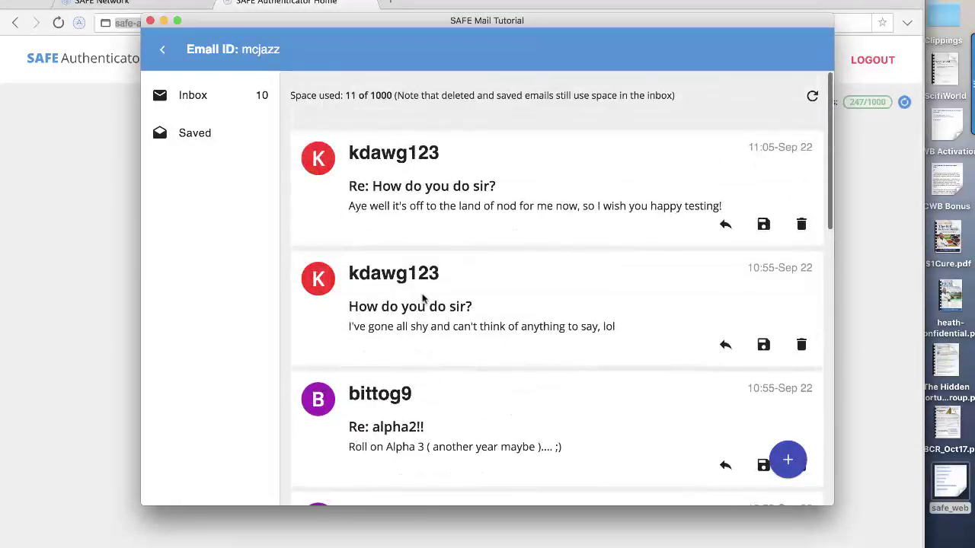
Start a new email and type 'ihieeloo' in its body
click(788, 460)
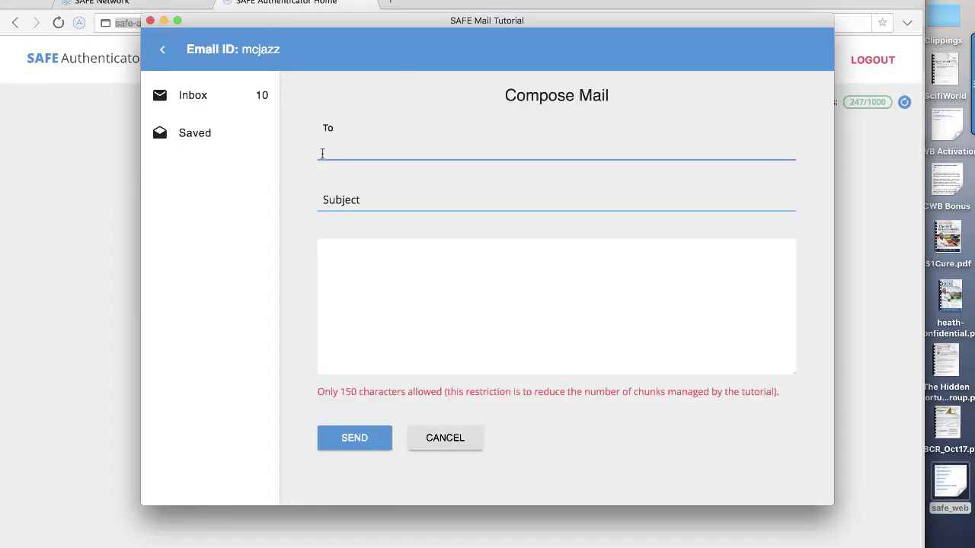
click(355, 272)
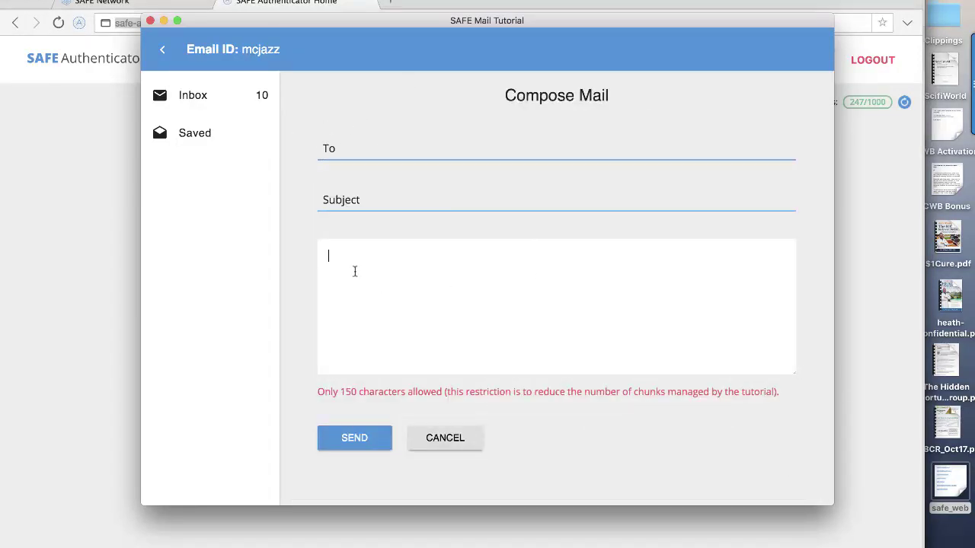
text(ihieeloo)
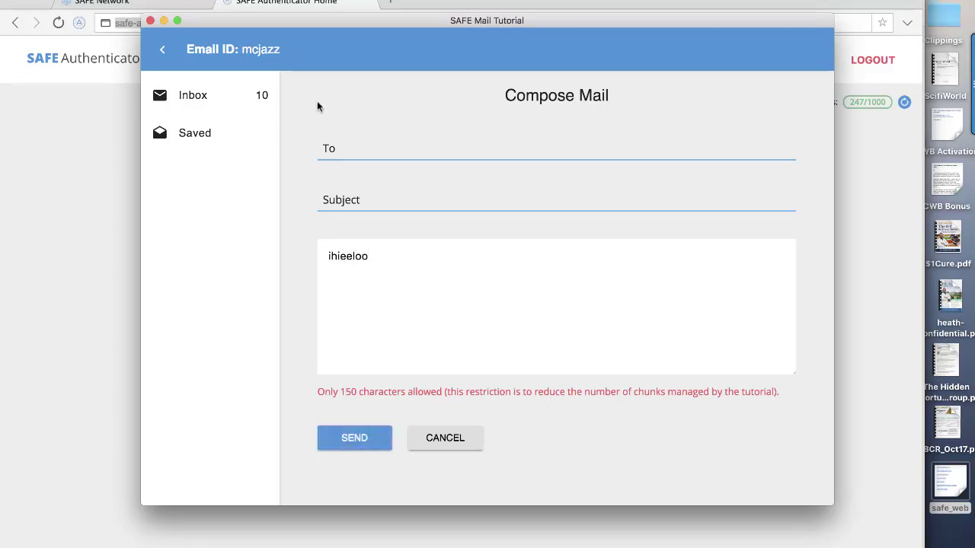
Back in the inbox, reply to 'Re: How do you do sir?', then cancel the reply
click(194, 96)
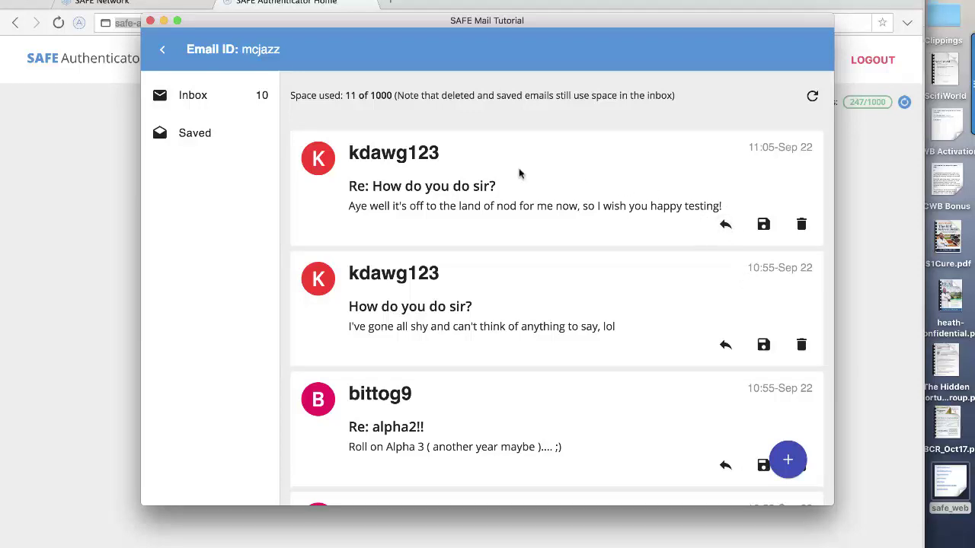
click(721, 225)
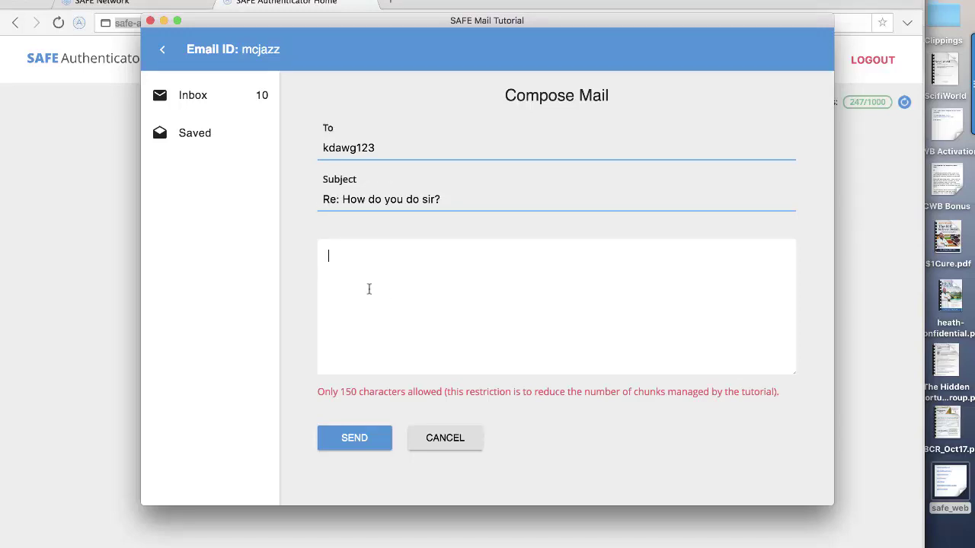
click(350, 437)
click(441, 439)
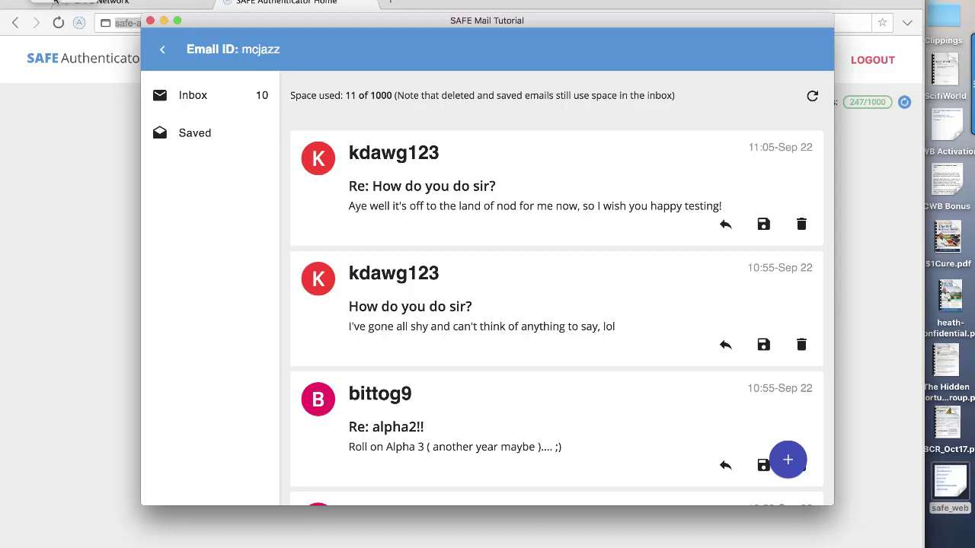
Bring SAFE Authenticator's Authorised Apps page in front of the mail window
click(59, 213)
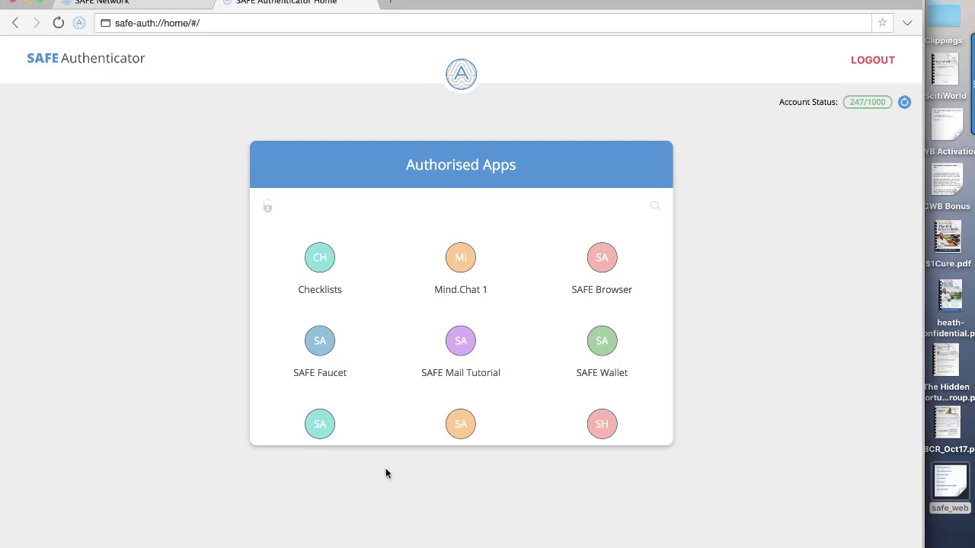
mouse_move(396, 545)
mouse_move(945, 482)
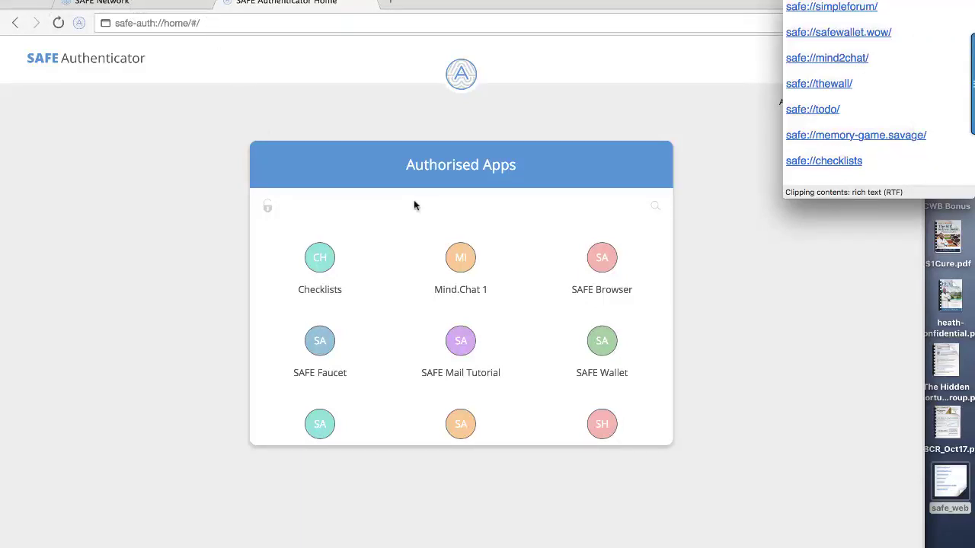
Copy safe://simpleforum/ from the saved links into the address bar and load it
click(133, 5)
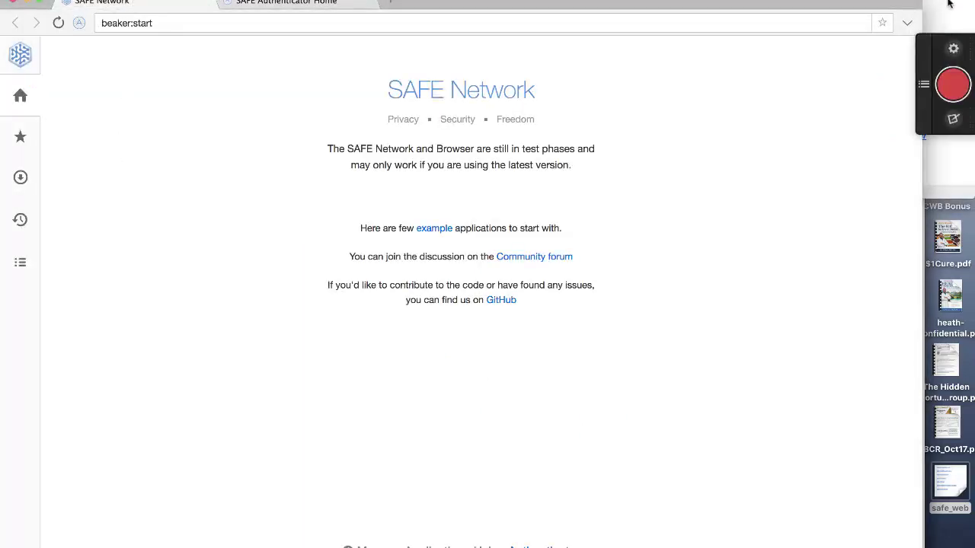
click(952, 122)
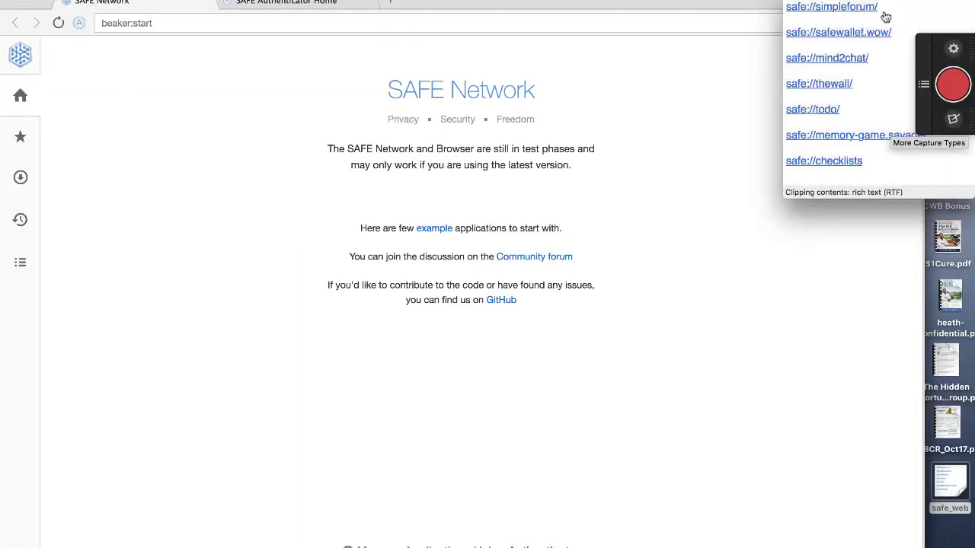
drag(880, 8, 784, 4)
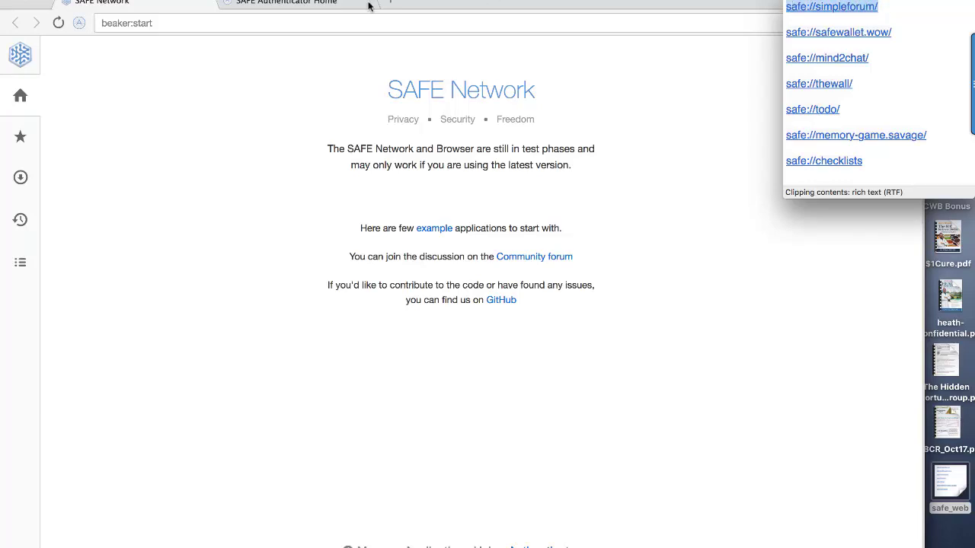
click(148, 22)
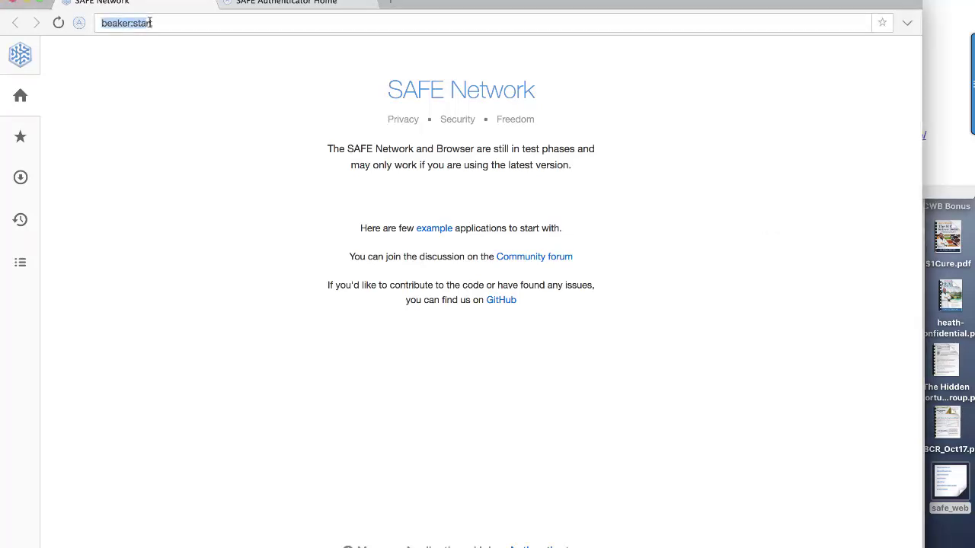
text(safe://simpleforum/rt)
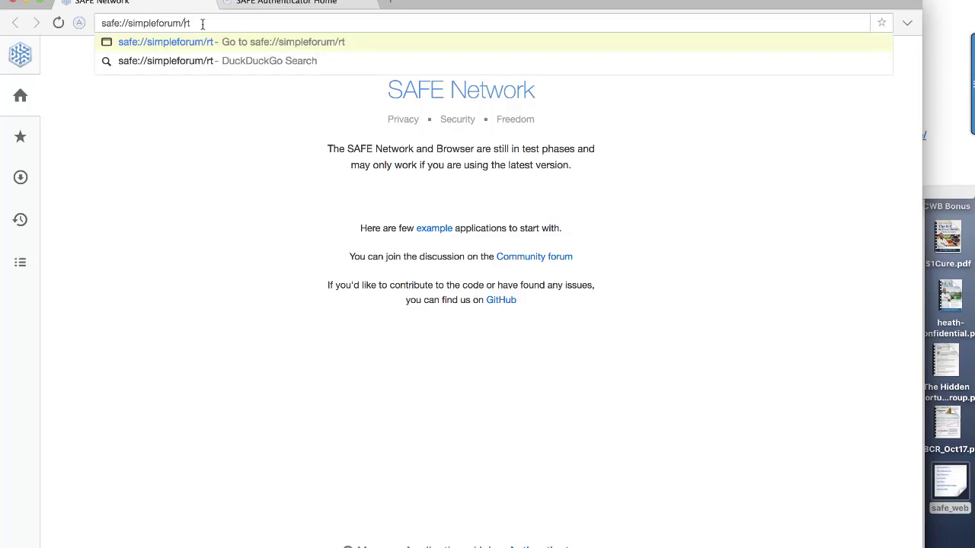
key(BackSpace)
key(BackSpace)
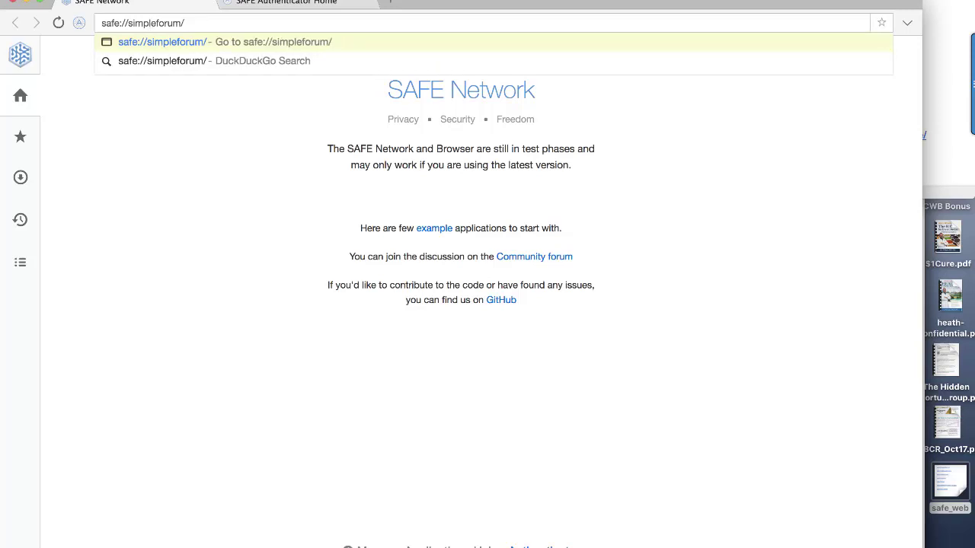
key(Return)
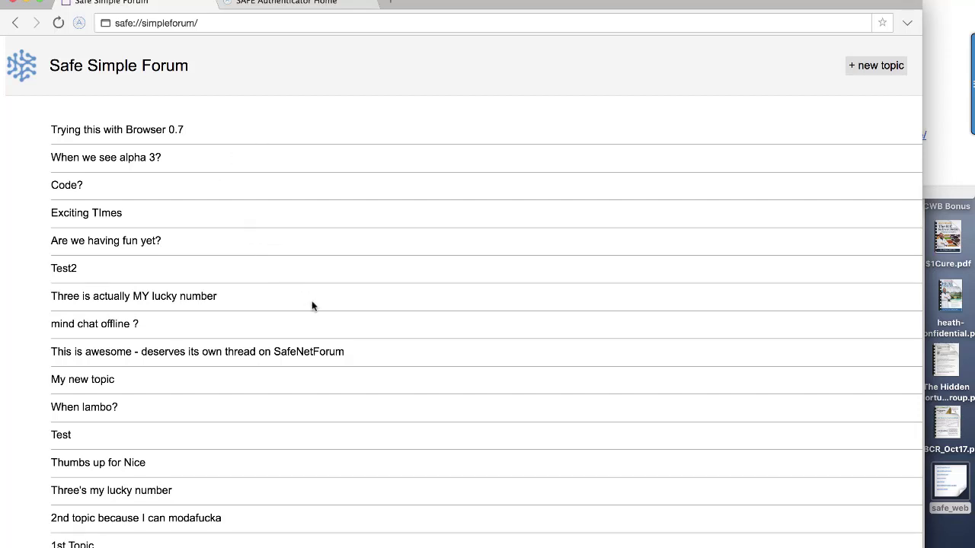
View the 'When lambo?' thread, then go back to the topic list and open an empty new-topic form
scroll(246, 455, down, 1)
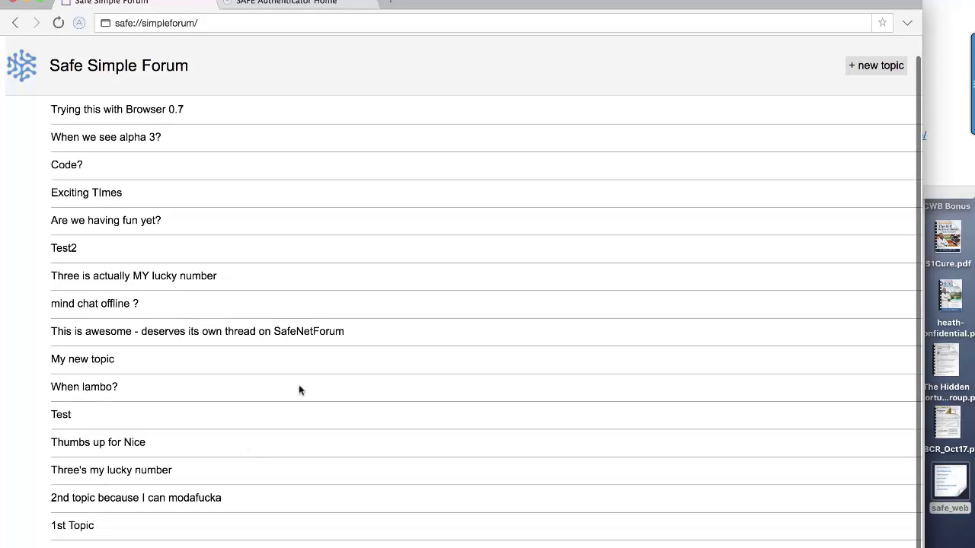
click(67, 388)
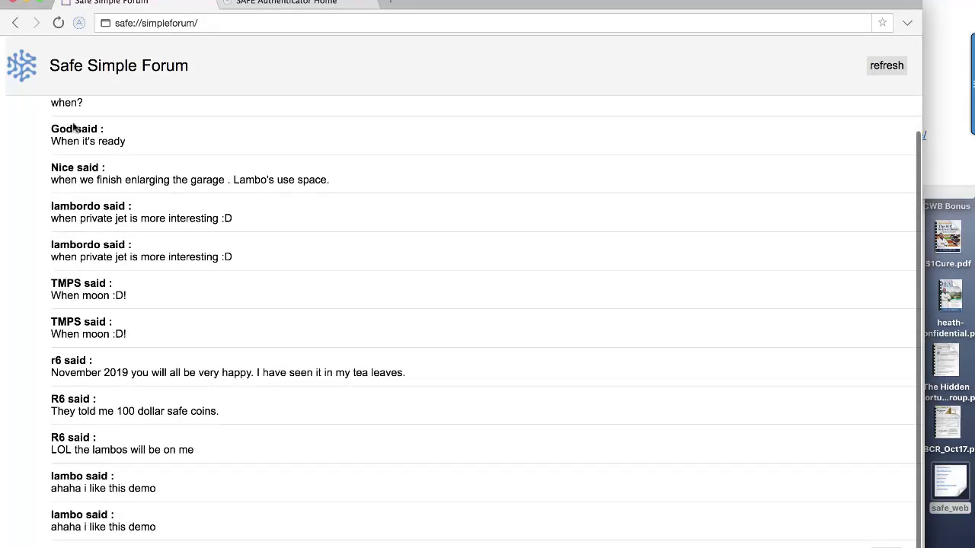
click(99, 74)
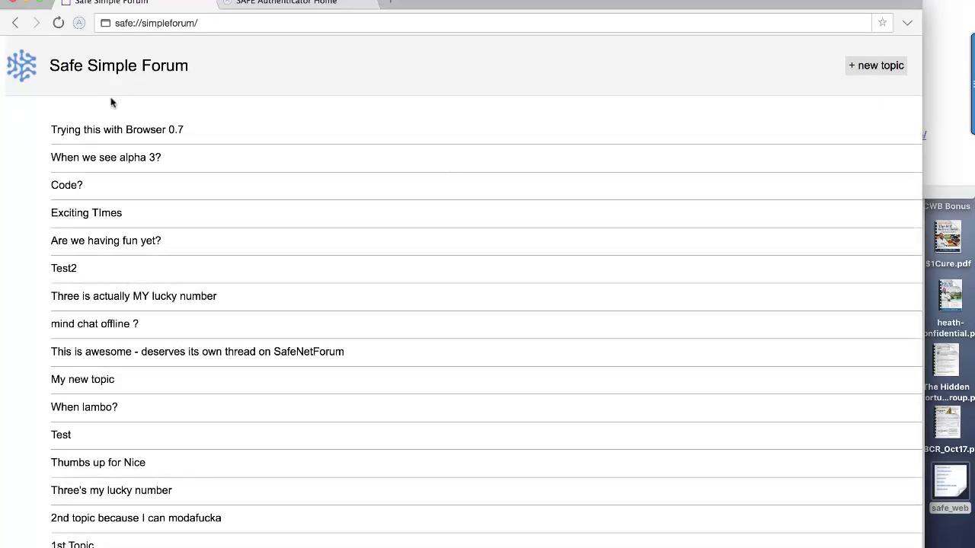
click(871, 69)
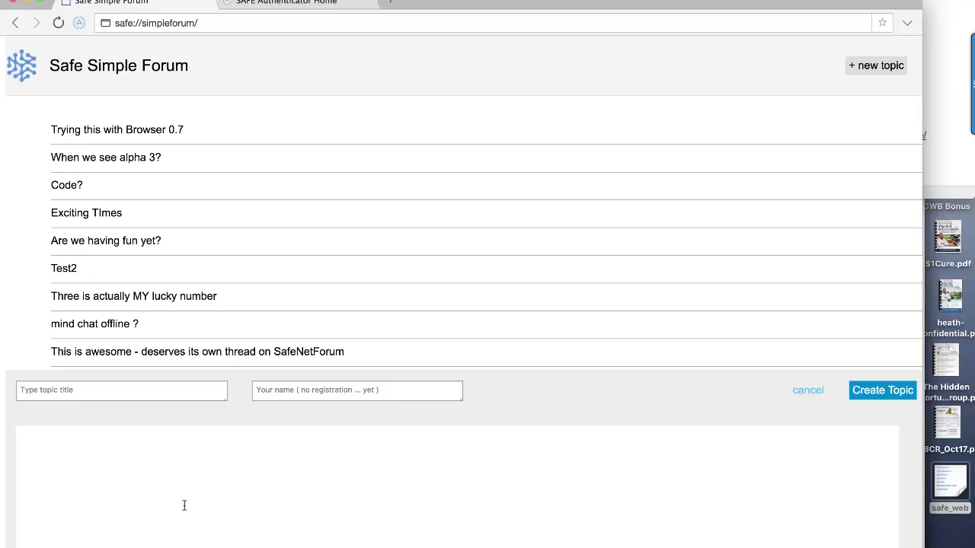
Abandon the new topic, open the 'Code?' thread and its reply form, then return to the topic list
click(119, 478)
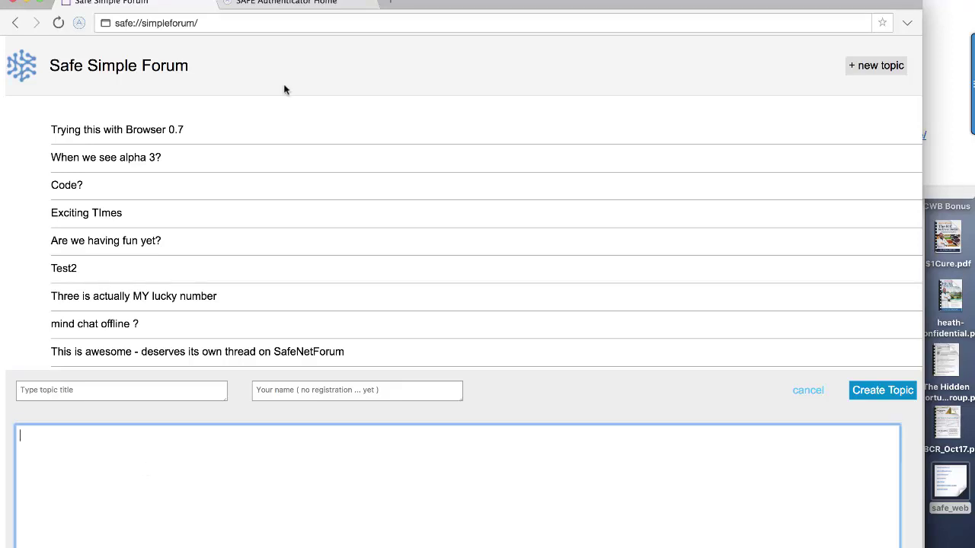
click(87, 67)
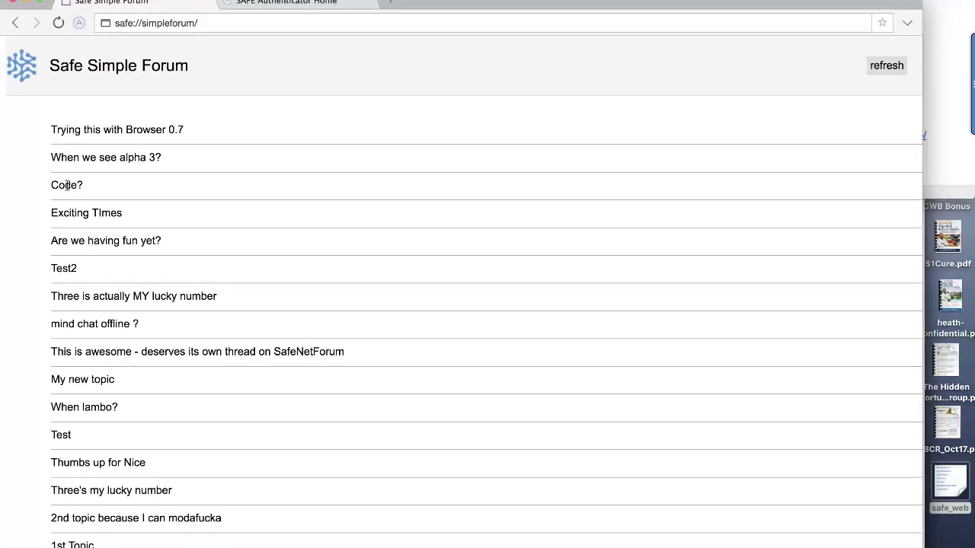
click(67, 187)
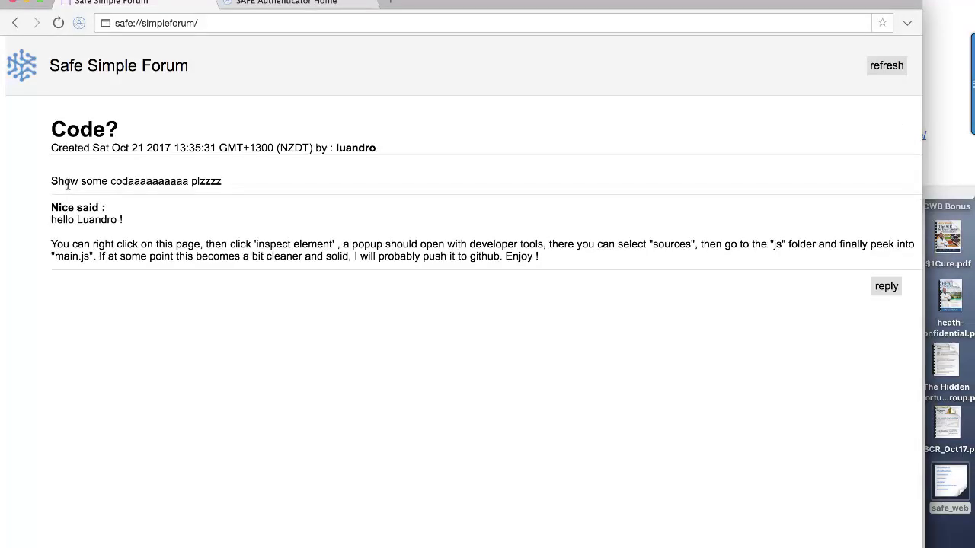
click(886, 286)
click(89, 453)
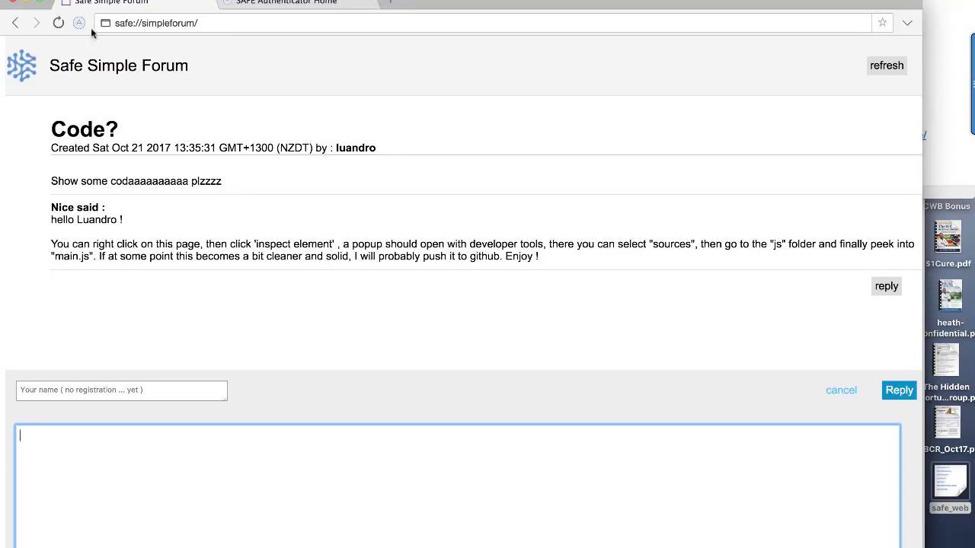
click(99, 69)
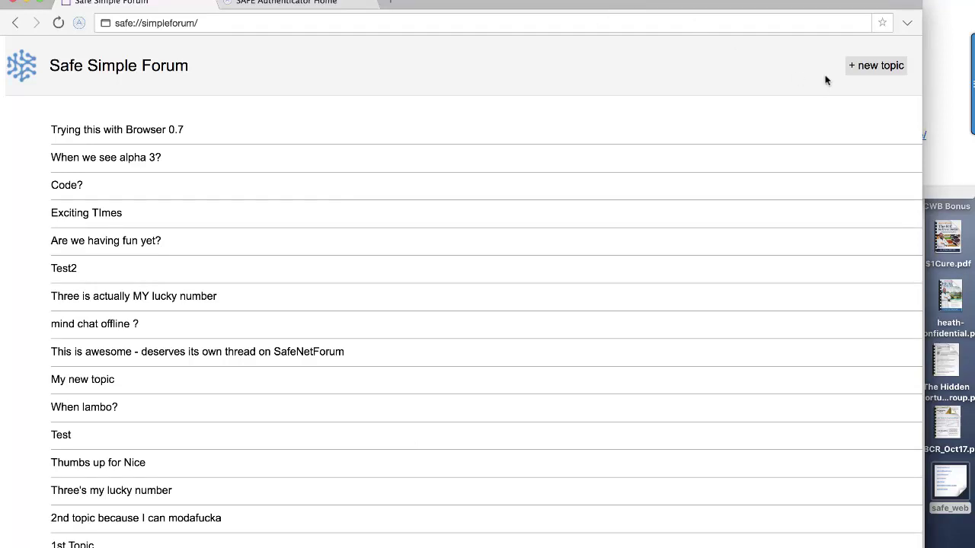
Copy safe://safewallet.wow/ from the saved links and load it in the address bar
click(962, 4)
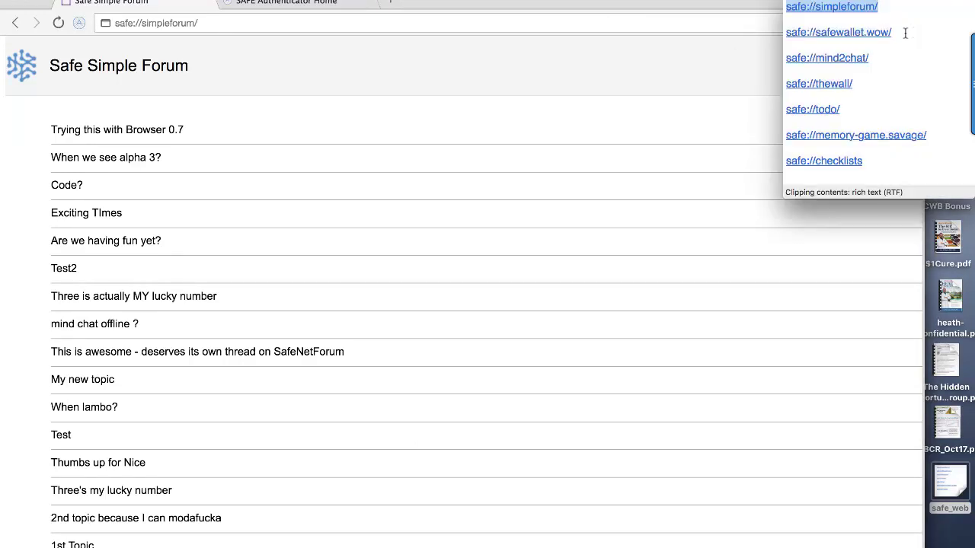
drag(894, 33, 785, 35)
key(super+c)
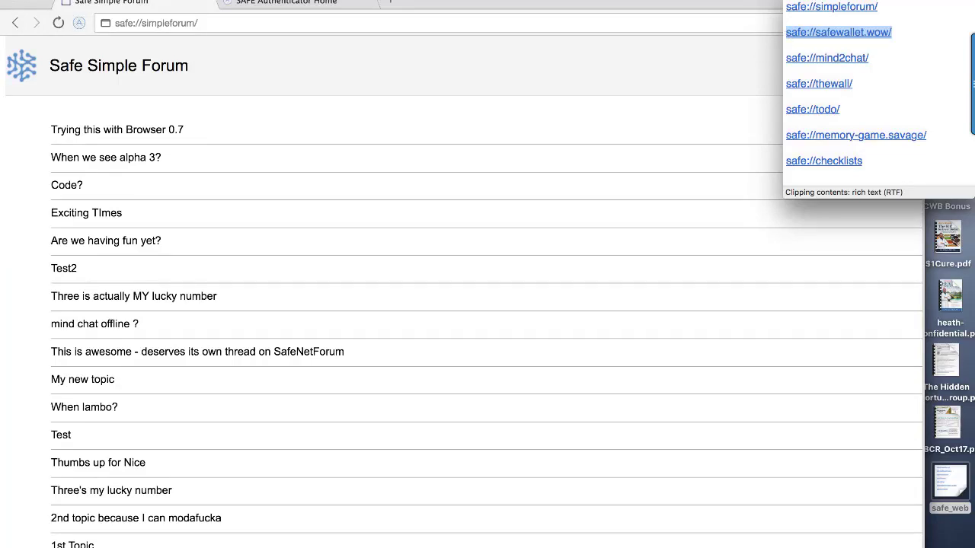
click(157, 22)
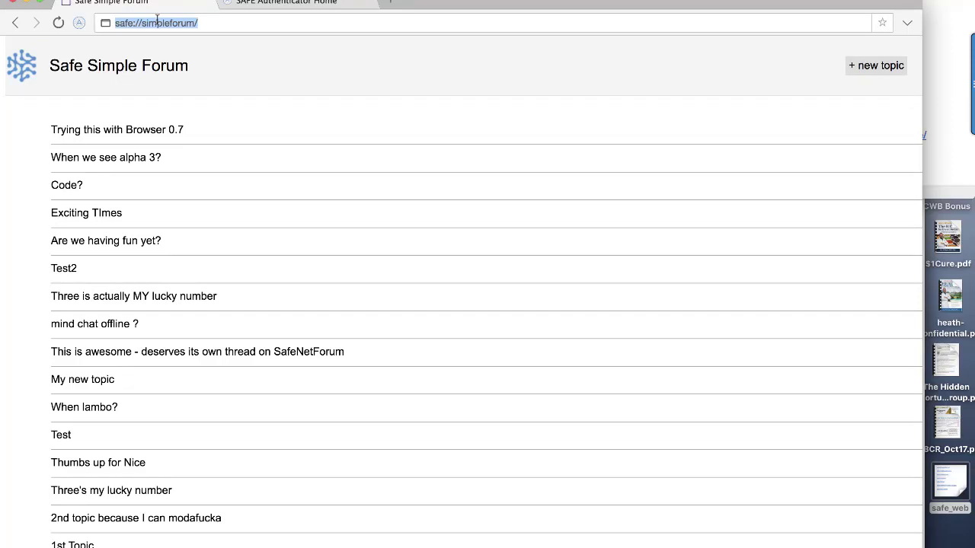
key(super+v)
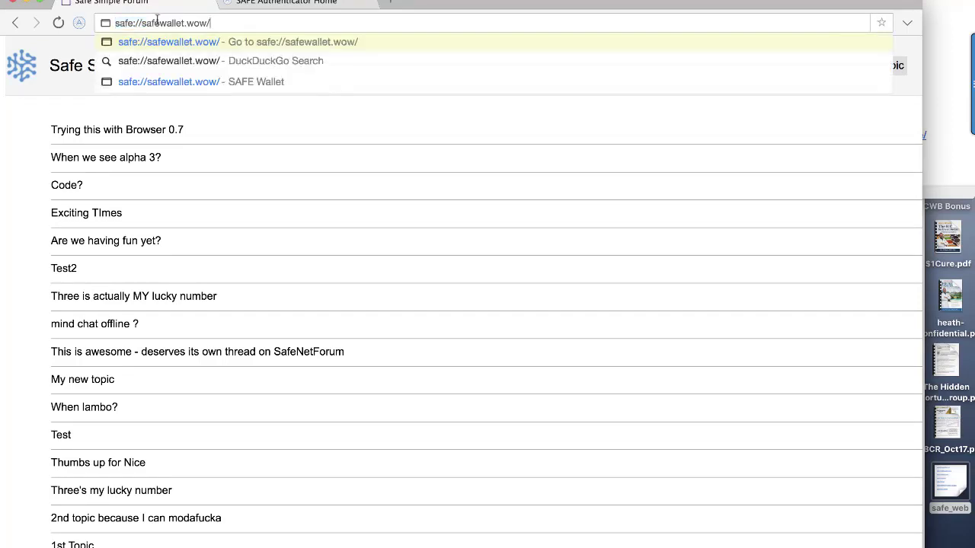
key(Return)
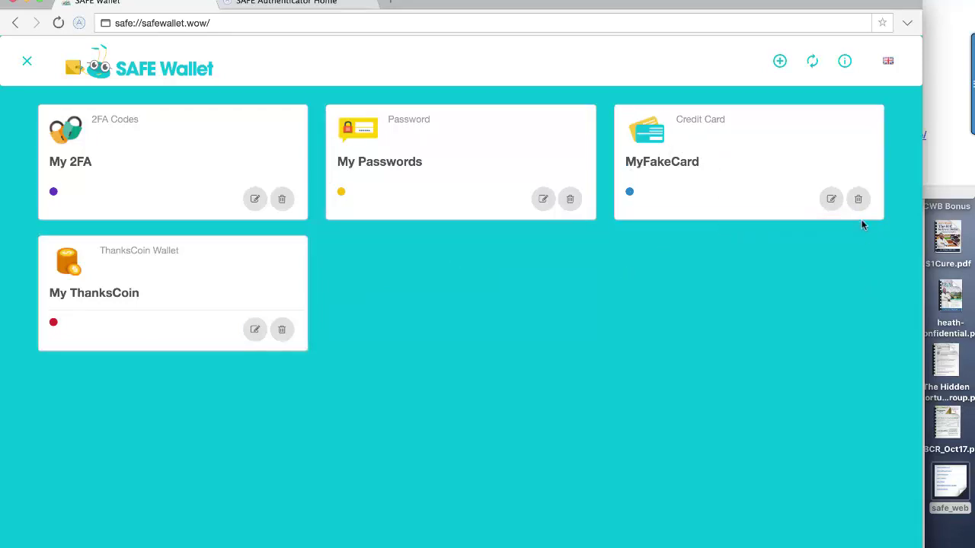
Look at MyFakeCard's details and editor without saving, then open the My Passwords entry
click(668, 168)
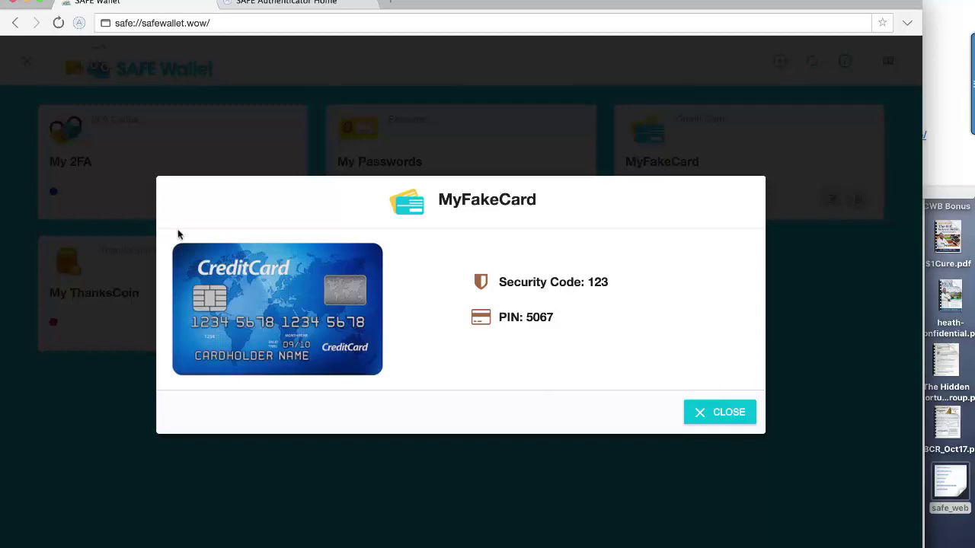
click(715, 416)
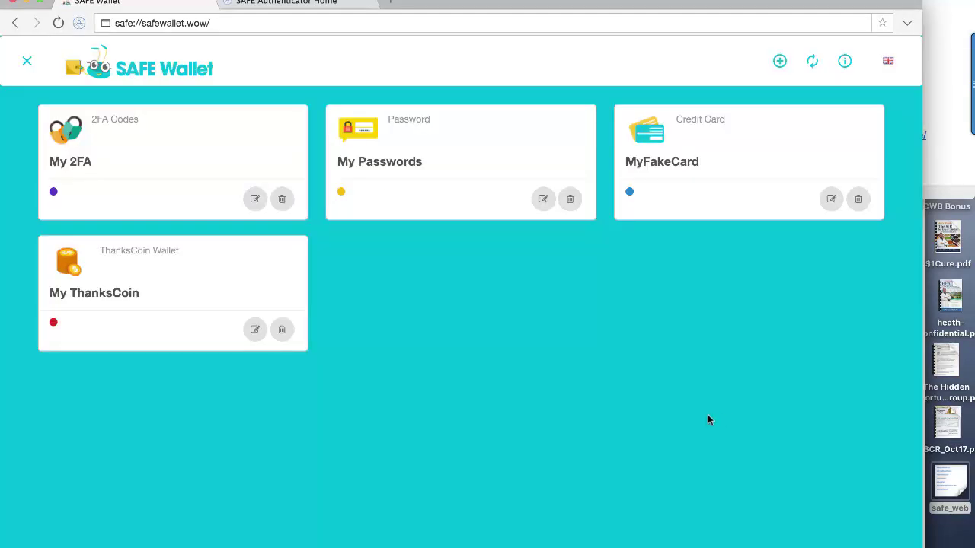
click(831, 199)
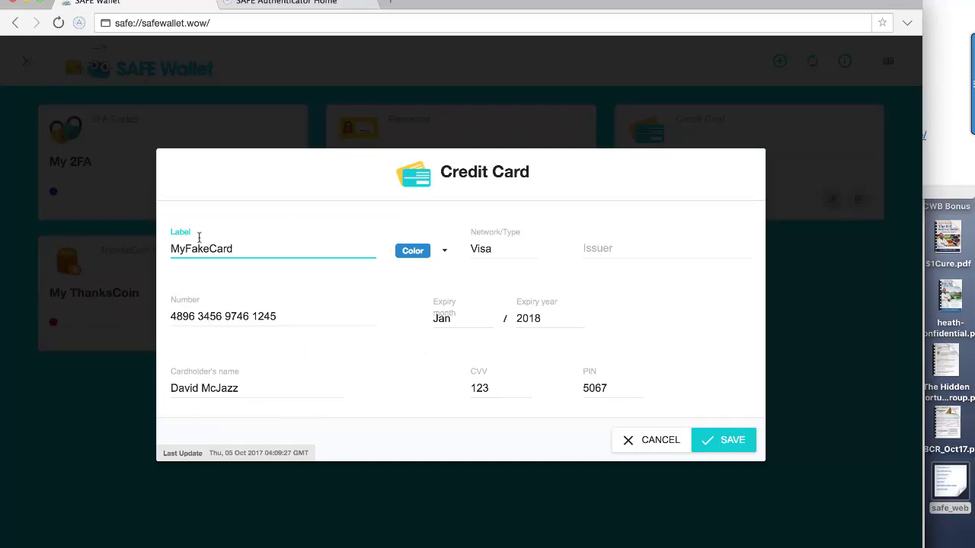
click(653, 447)
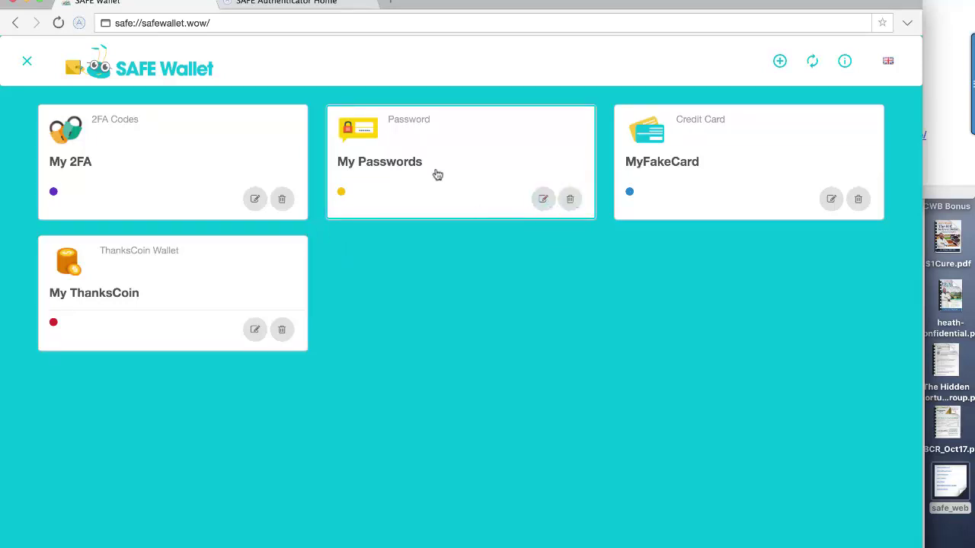
click(396, 164)
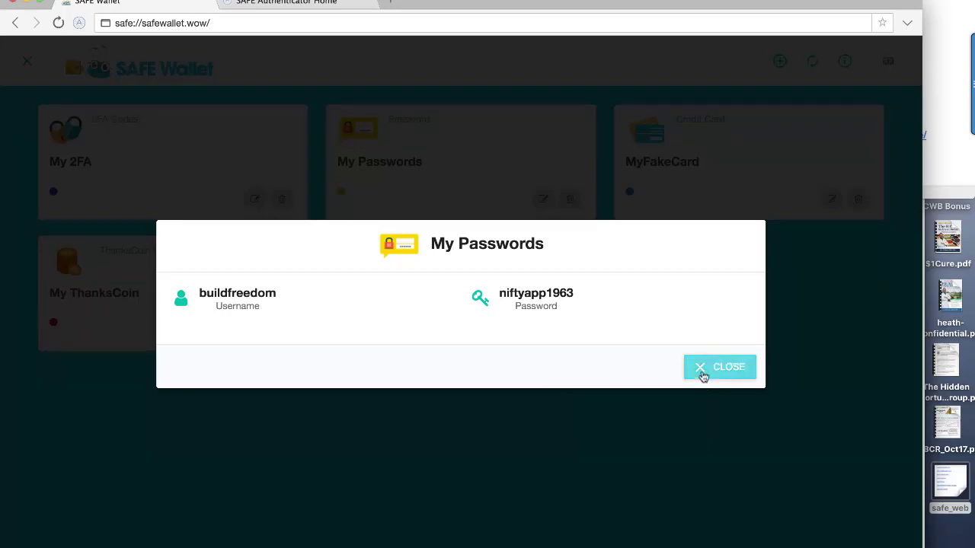
Close the My Passwords details and cancel the add-item dialog
click(702, 368)
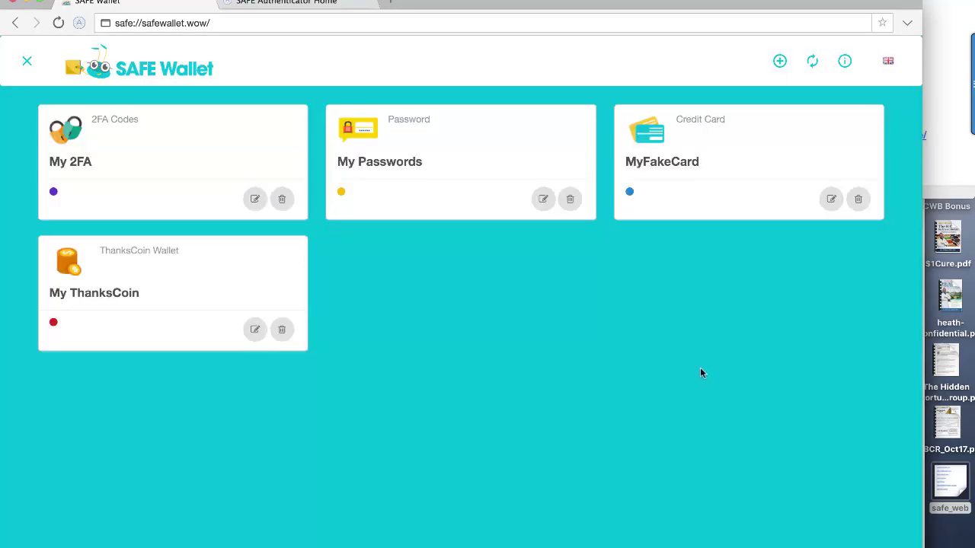
click(779, 64)
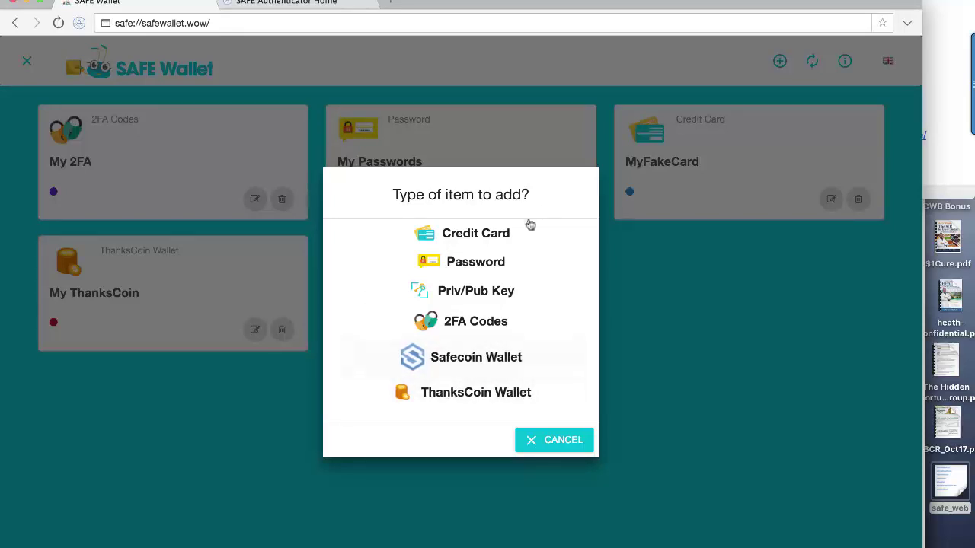
click(552, 441)
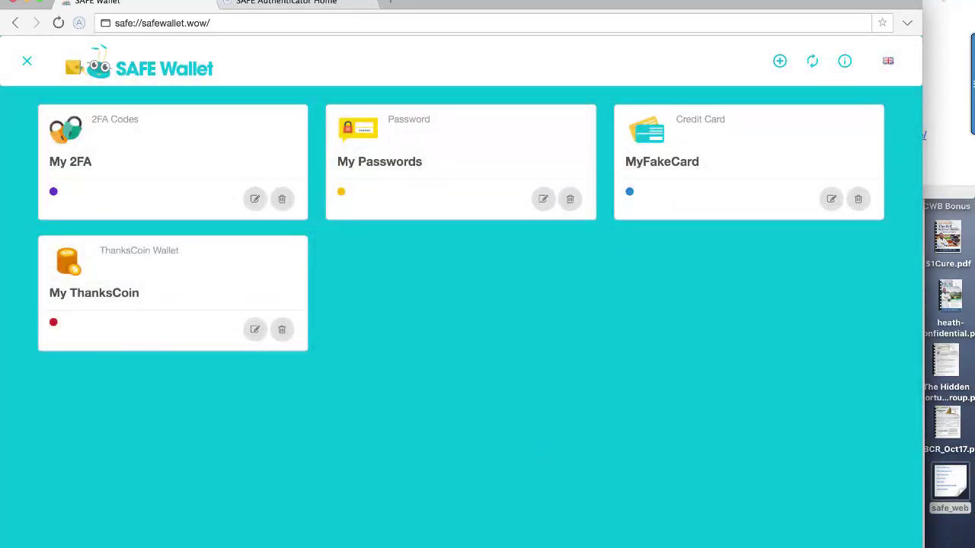
Copy safe://mind2chat/ from the saved links and select the browser's address bar
key(super+shift+v)
drag(871, 60, 787, 63)
key(super+c)
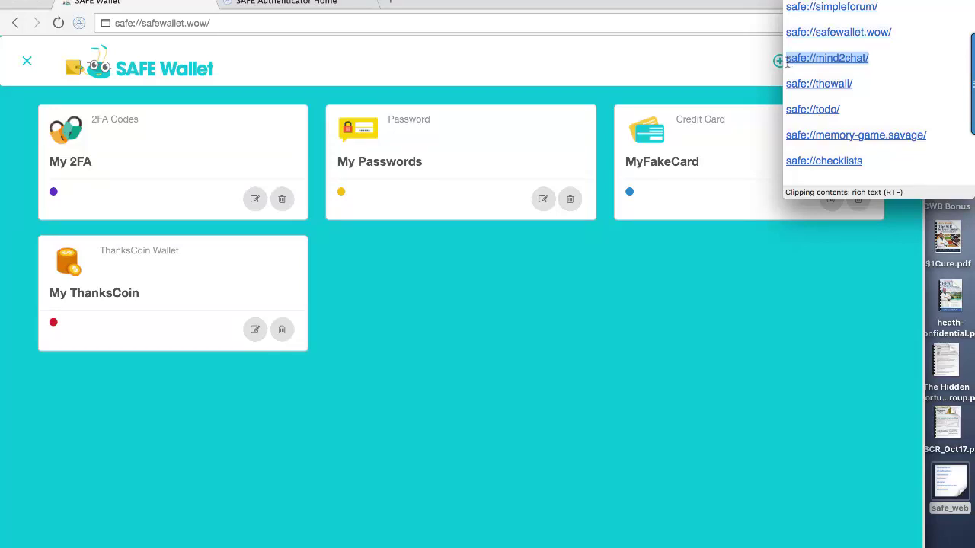
click(465, 264)
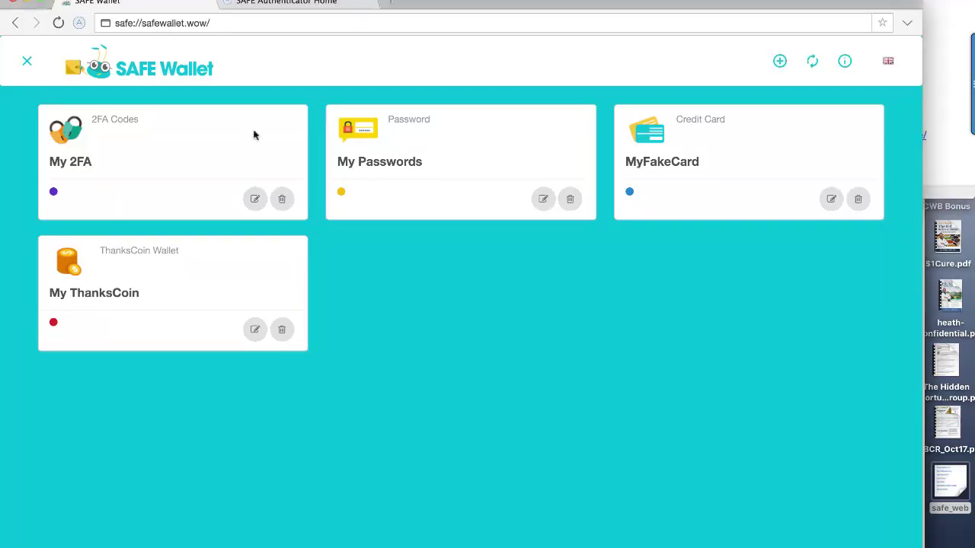
click(169, 22)
Load safe://mind2chat/ in place of the wallet address and start a new conversation
triple_click(171, 23)
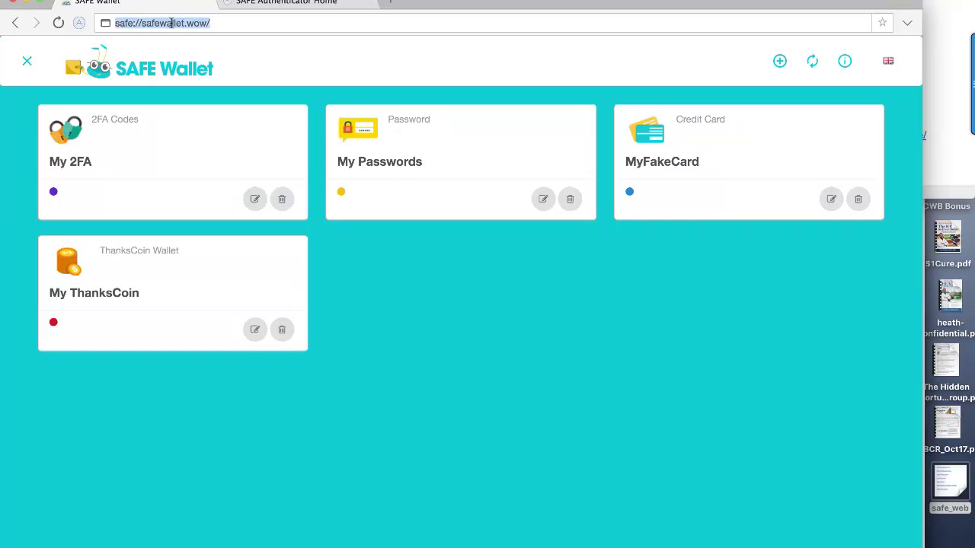
key(super+v)
key(Return)
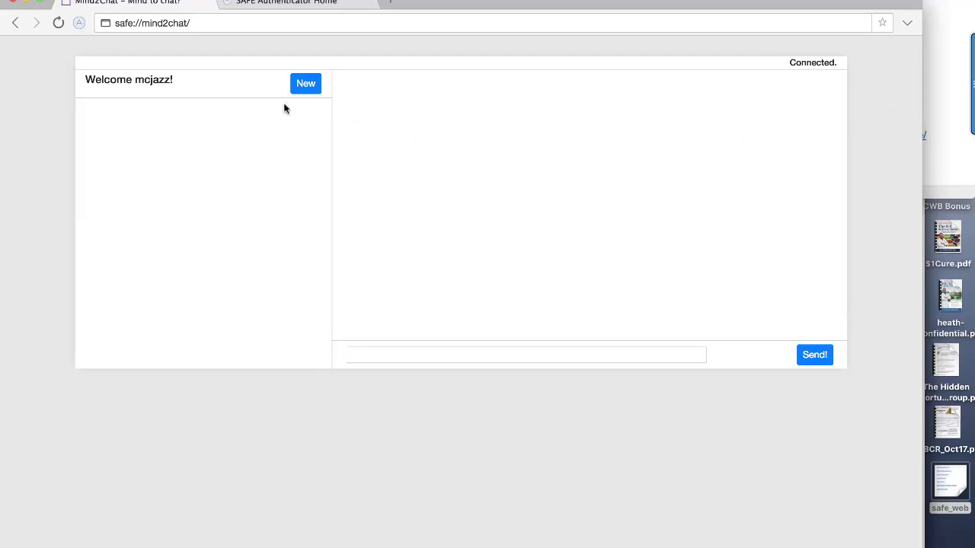
click(303, 86)
Copy safe://thewall/ from the saved links and load it in place of the Mind2Chat address
click(938, 19)
drag(853, 86, 787, 85)
key(super+c)
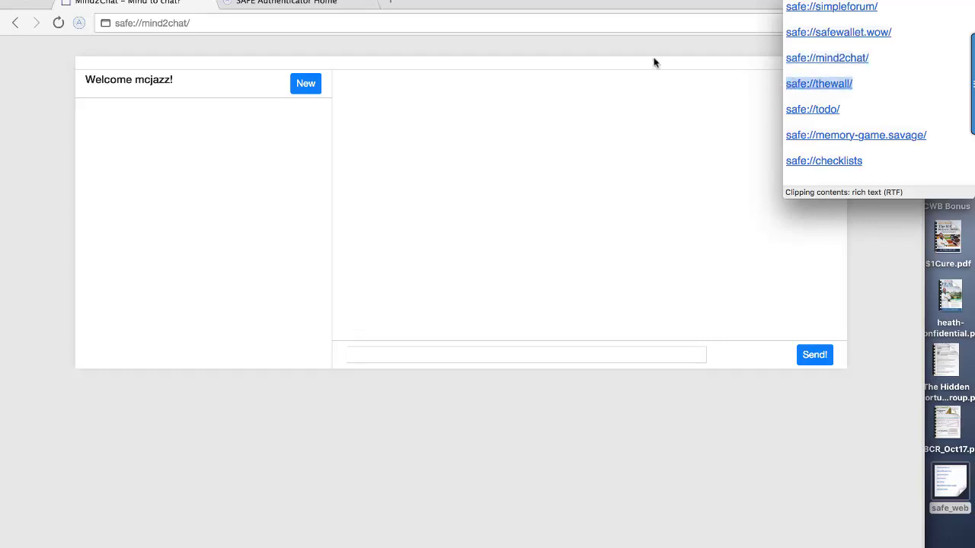
click(286, 23)
click(177, 23)
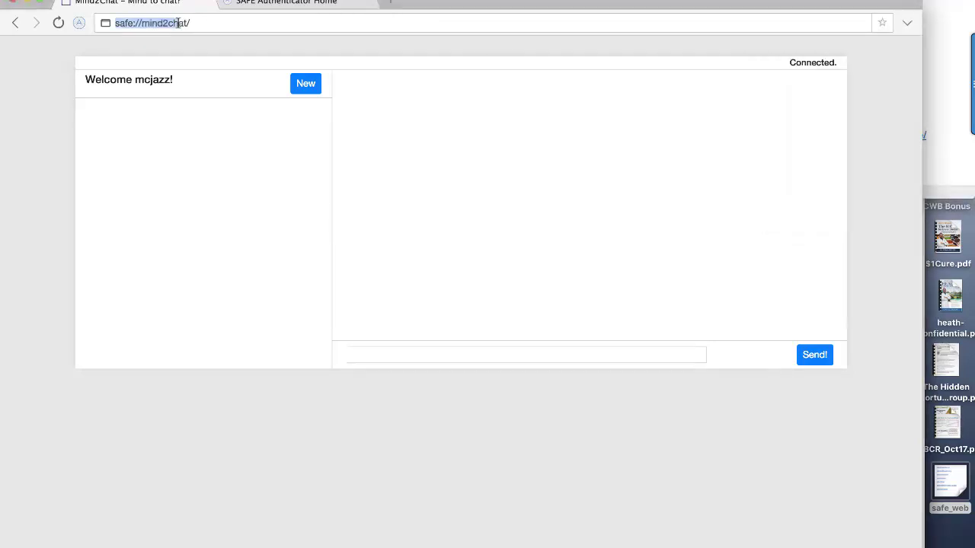
click(177, 23)
triple_click(183, 22)
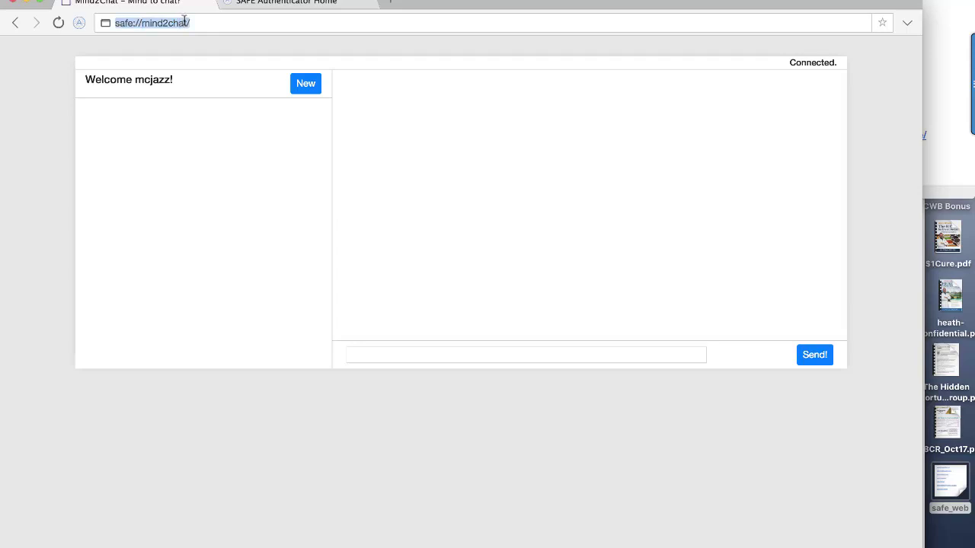
key(super+v)
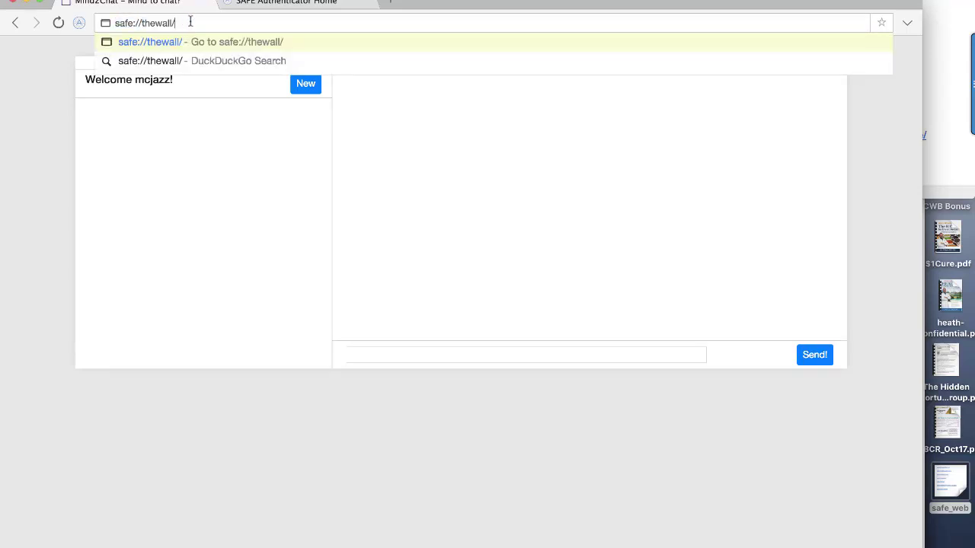
key(Return)
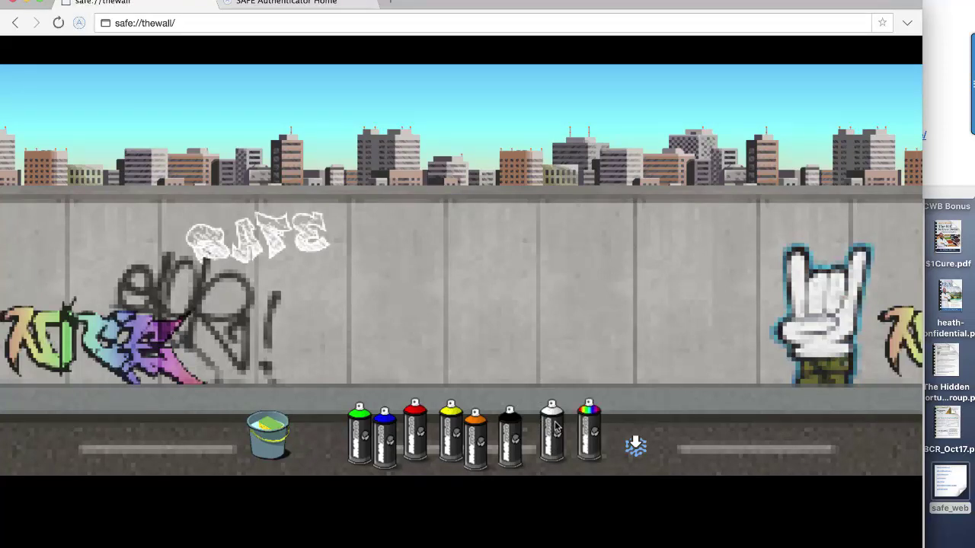
Spray a yellow smiley face with a smile and two eyes onto The Wall
click(587, 428)
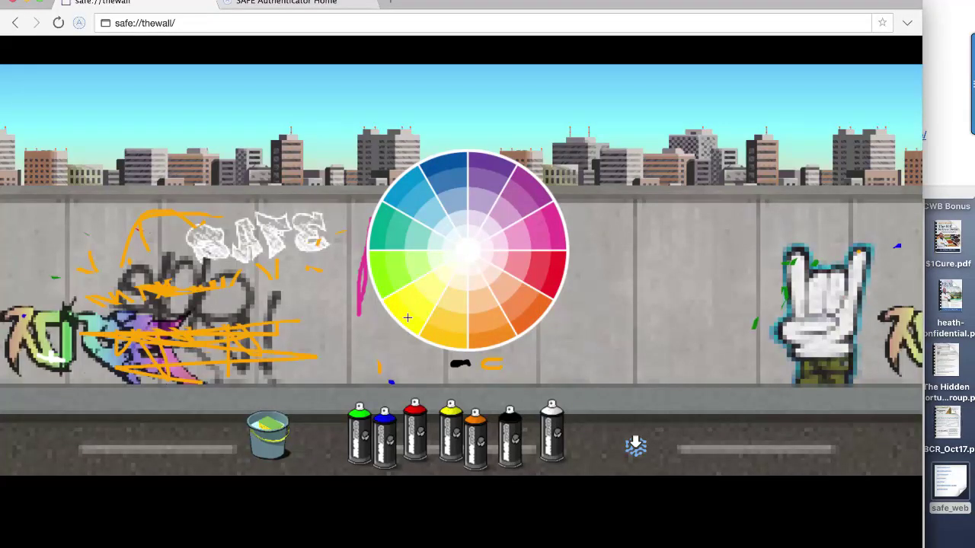
click(408, 318)
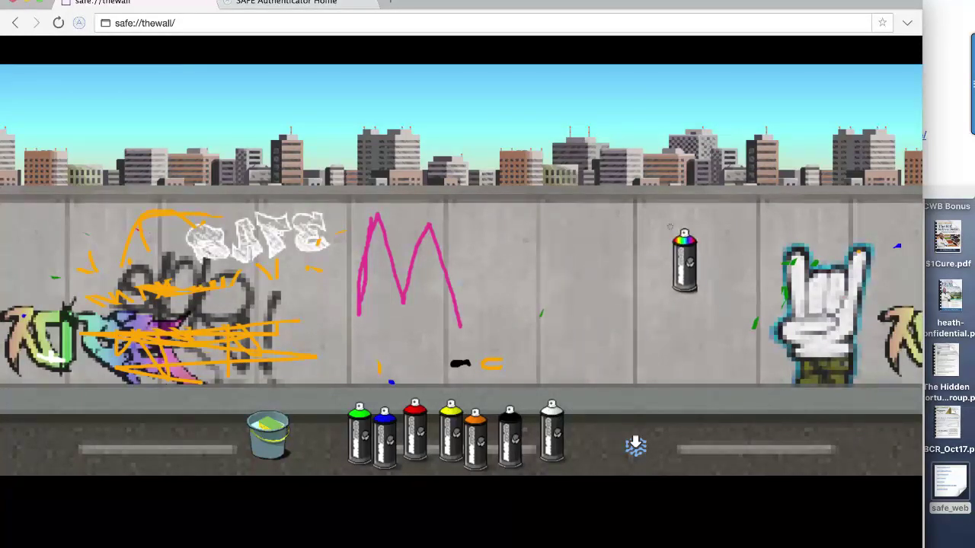
mouse_move(667, 225)
mouse_down()
mouse_move(630, 218)
mouse_move(573, 248)
mouse_move(565, 324)
mouse_move(696, 296)
mouse_move(673, 233)
mouse_up()
mouse_move(584, 271)
mouse_down()
mouse_move(645, 311)
mouse_move(670, 297)
mouse_up()
mouse_move(617, 243)
mouse_down()
mouse_move(612, 252)
mouse_move(648, 261)
mouse_move(616, 301)
mouse_up()
click(644, 258)
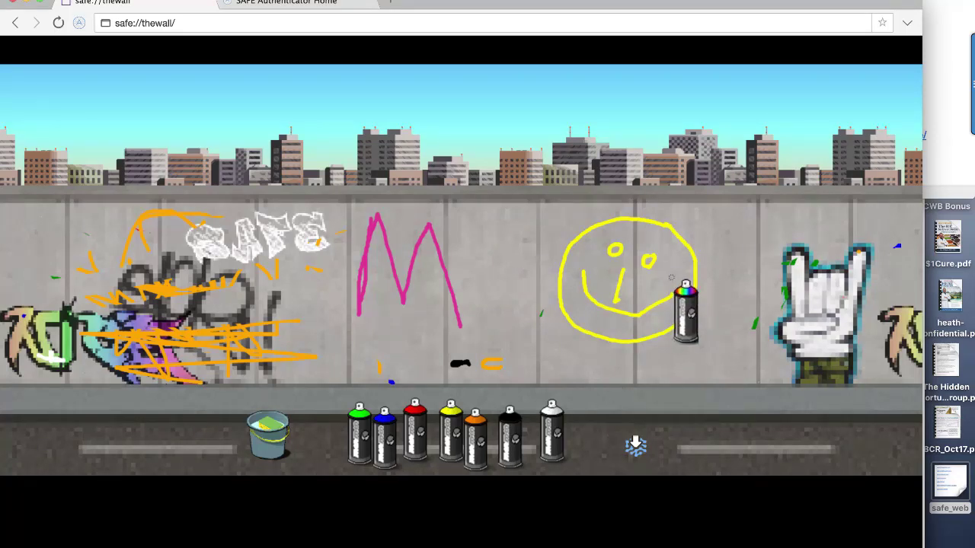
Copy safe://memory-game.savage/ from the saved links and load it in the address bar
mouse_move(946, 29)
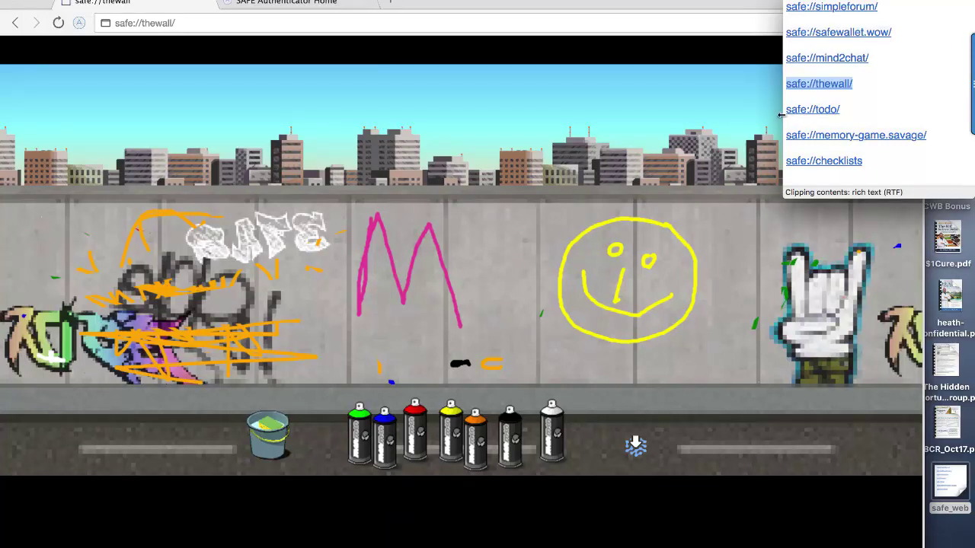
drag(928, 135, 779, 141)
key(ctrl+c)
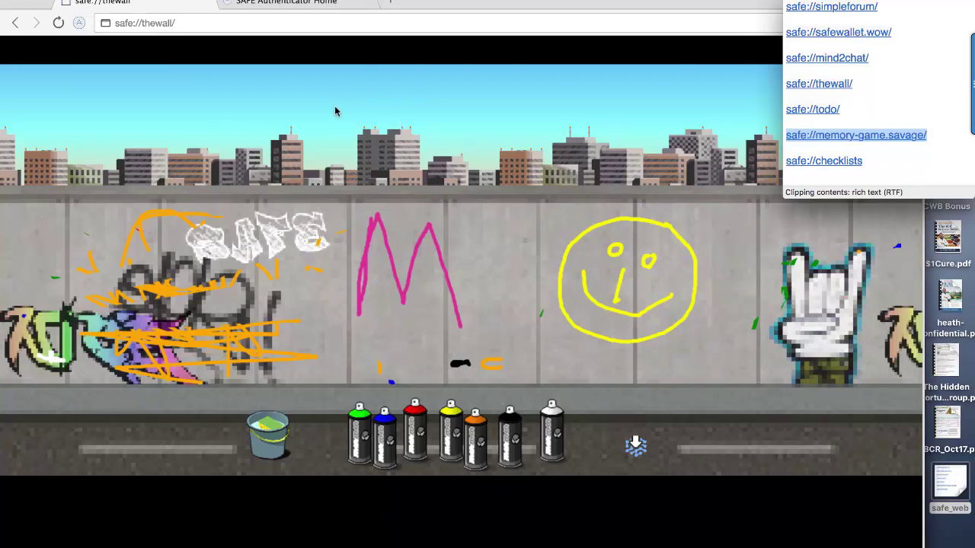
click(155, 23)
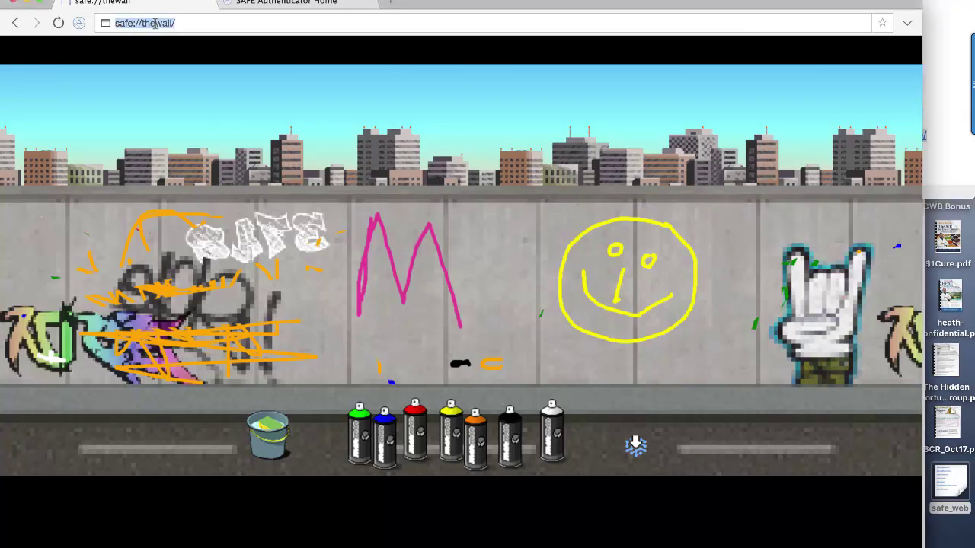
key(ctrl+v)
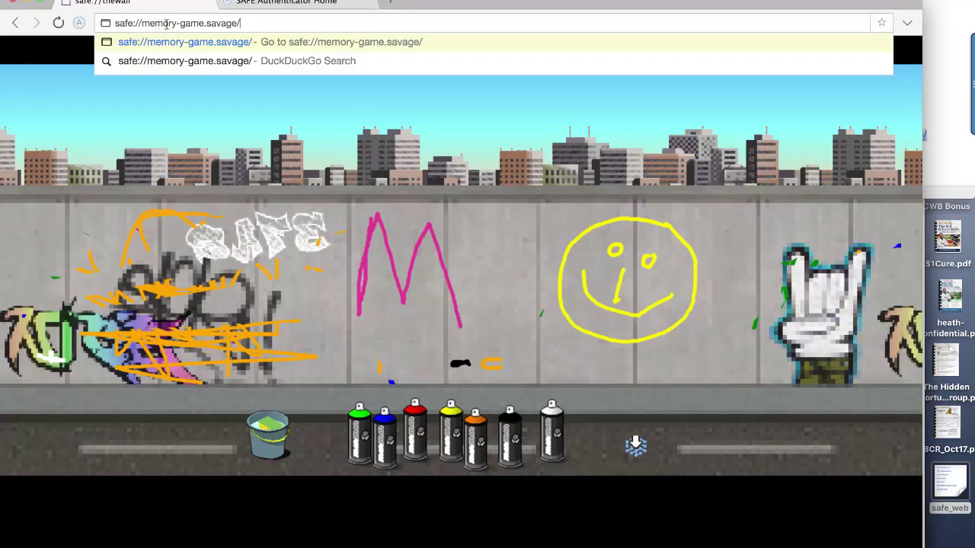
key(Return)
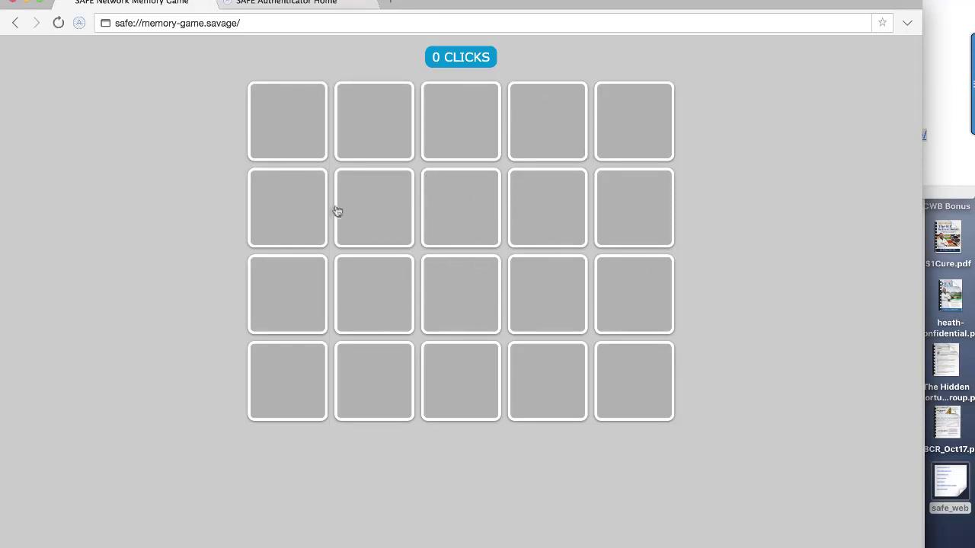
Flip memory cards, matching the SAFE logo pair and the blue logo pair
click(292, 126)
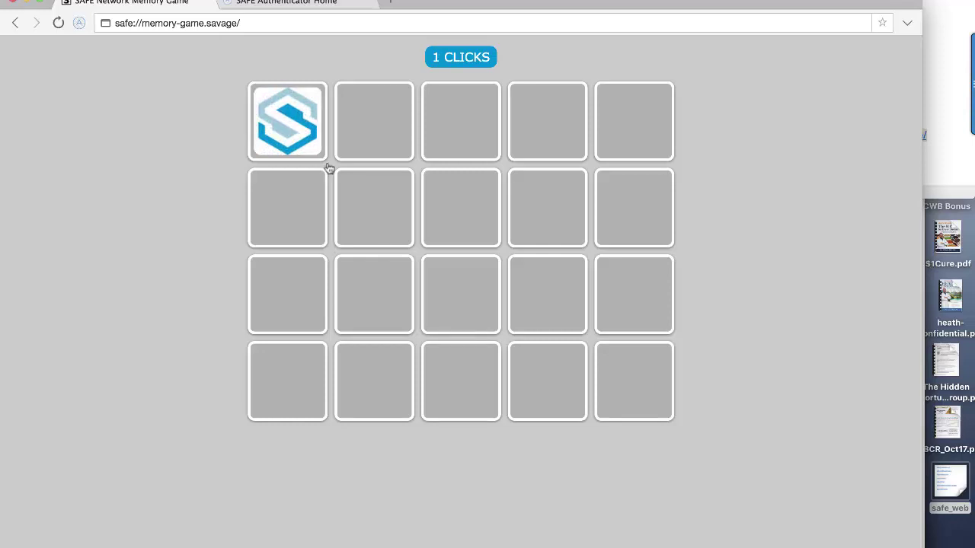
click(616, 218)
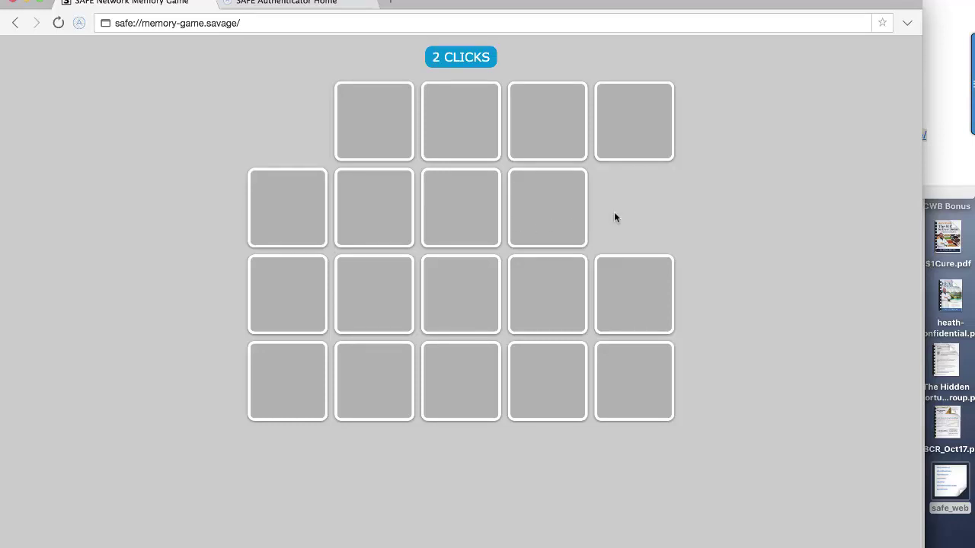
click(627, 131)
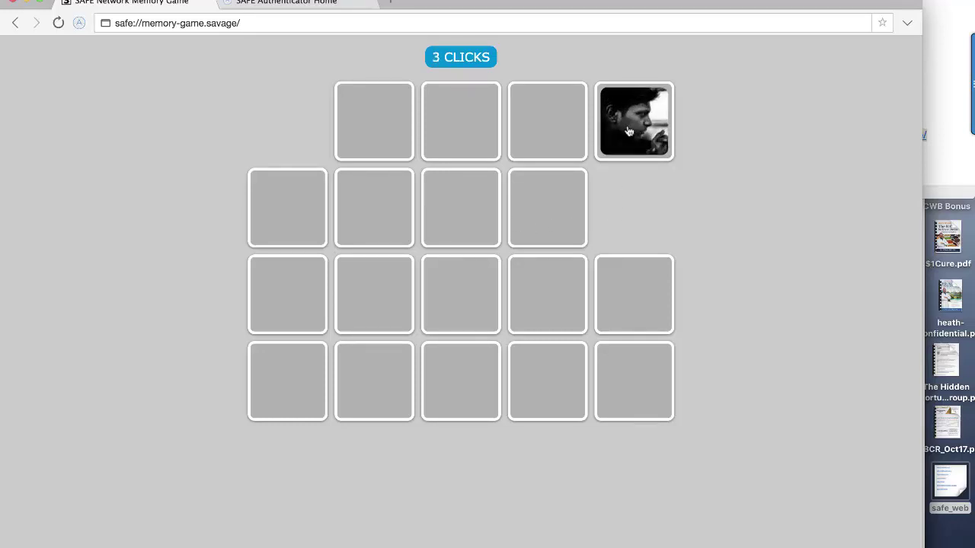
click(466, 203)
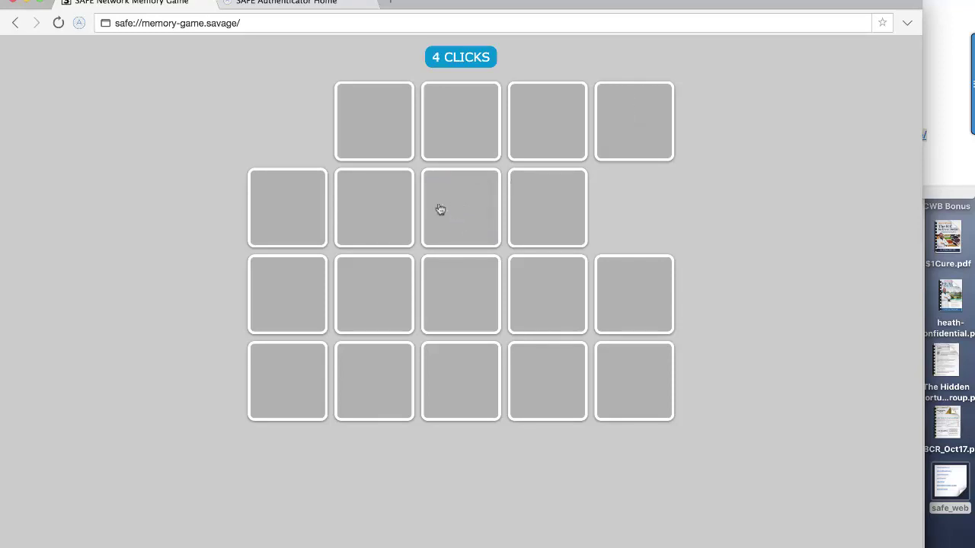
click(380, 124)
click(376, 288)
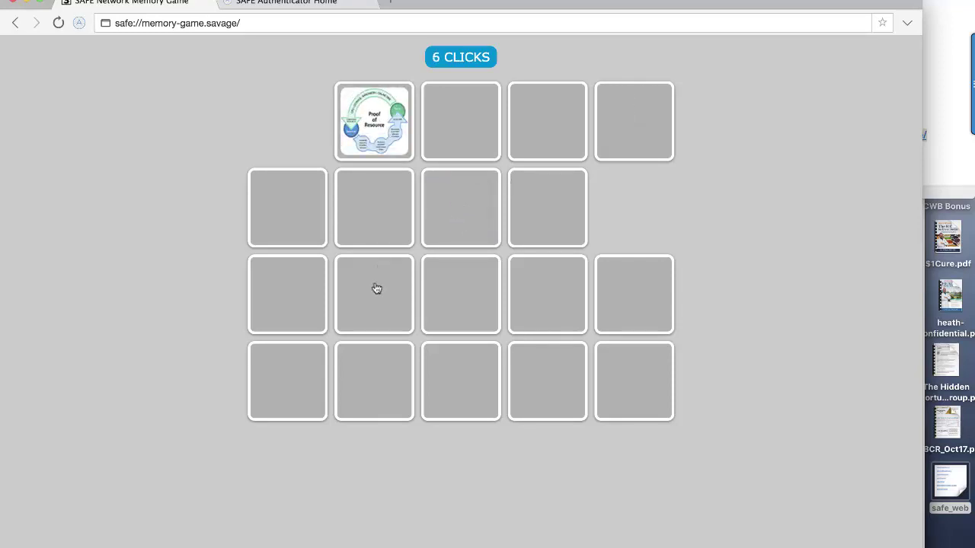
click(470, 215)
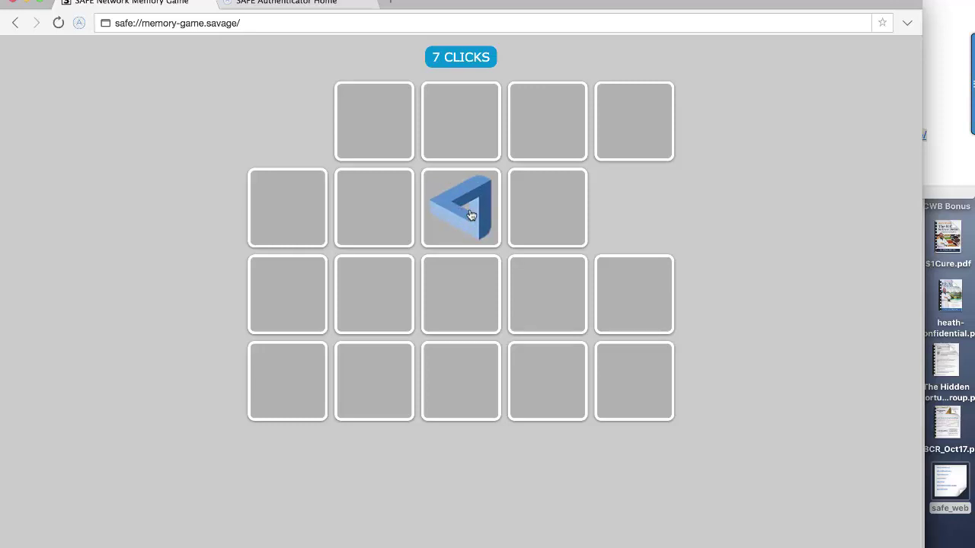
click(370, 303)
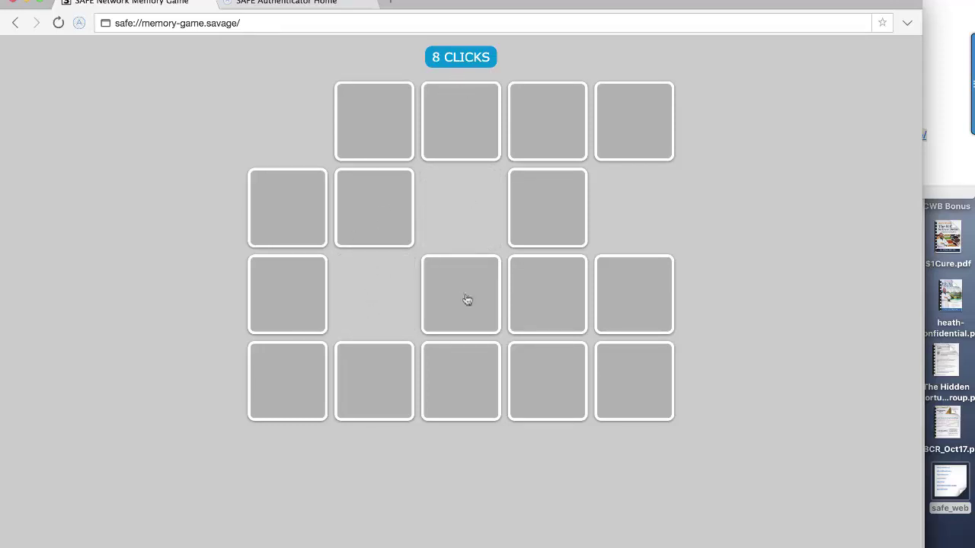
Keep flipping cards across the grid in search of more pairs, reaching 17 clicks
click(455, 362)
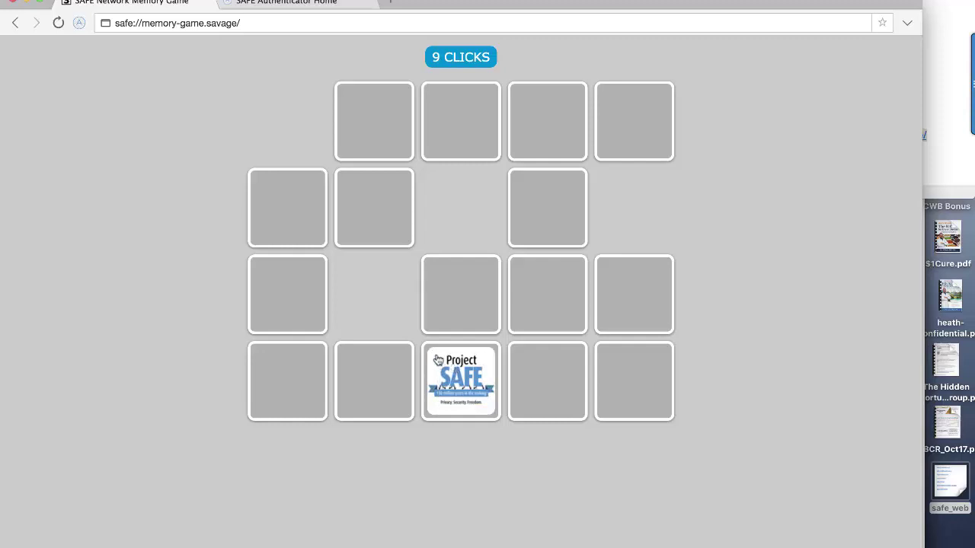
click(386, 216)
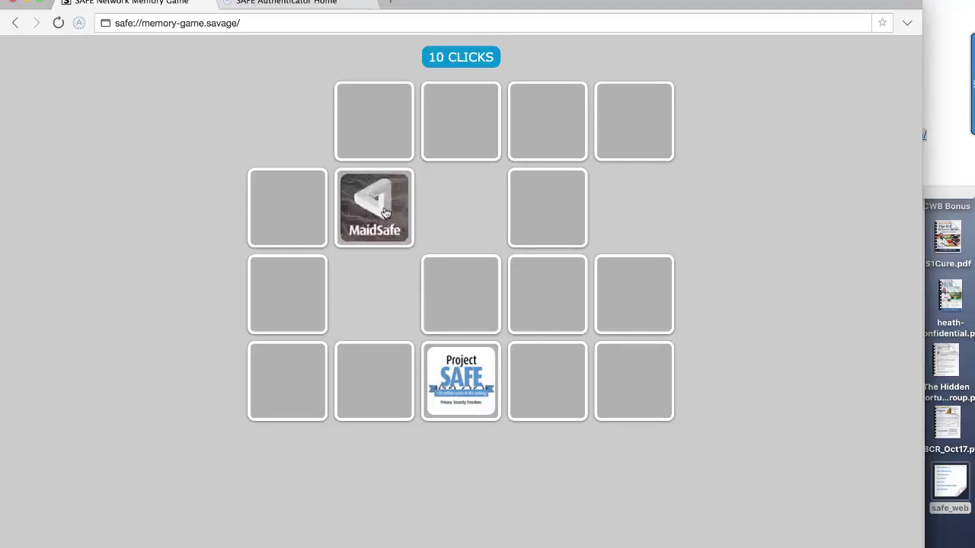
click(549, 217)
click(287, 396)
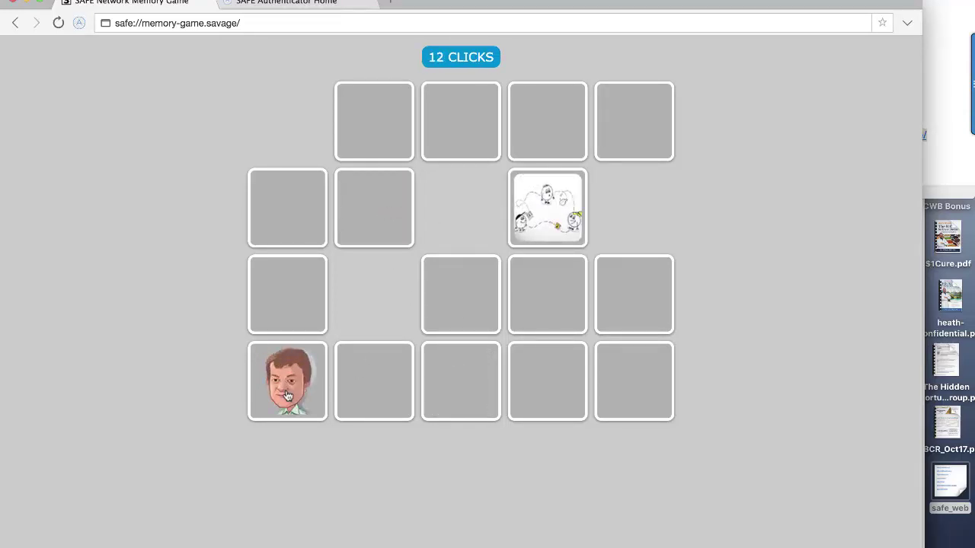
click(637, 399)
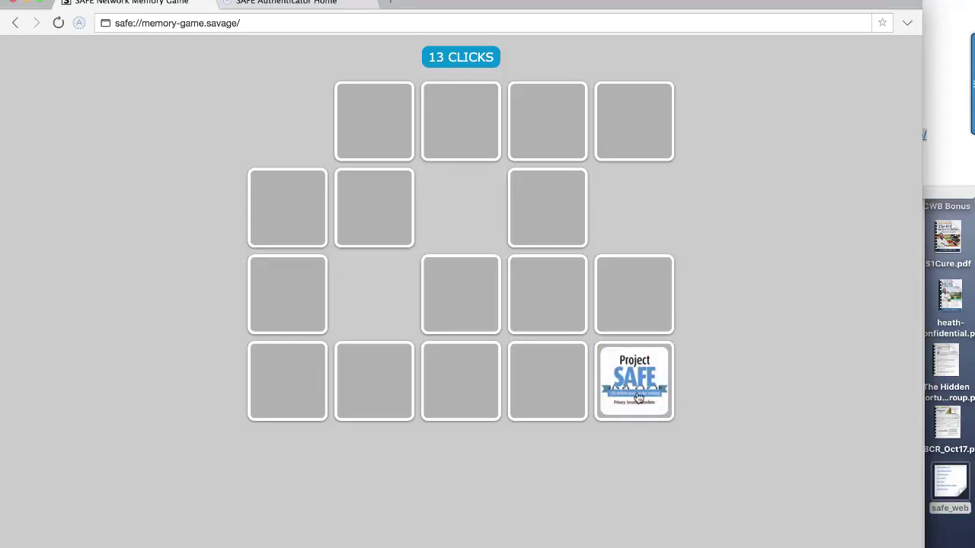
click(394, 223)
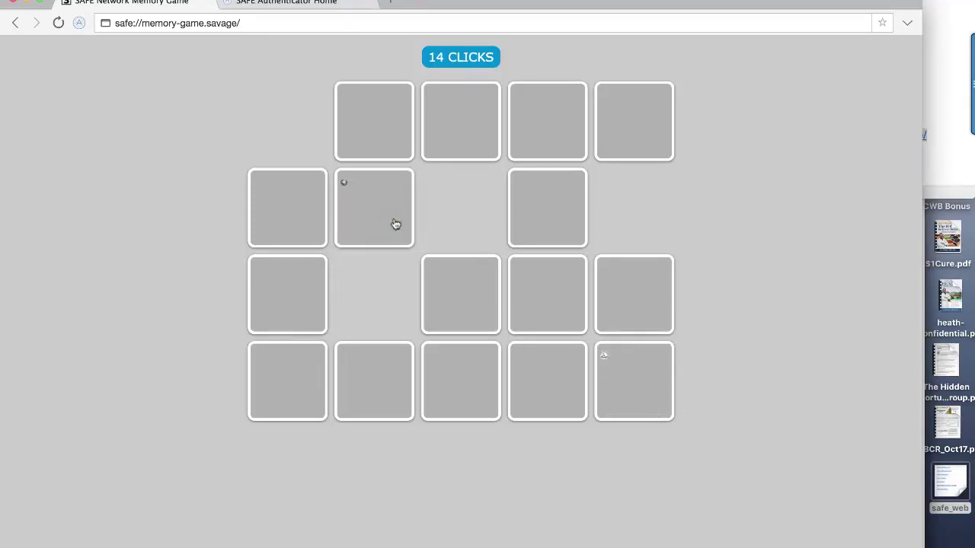
click(284, 212)
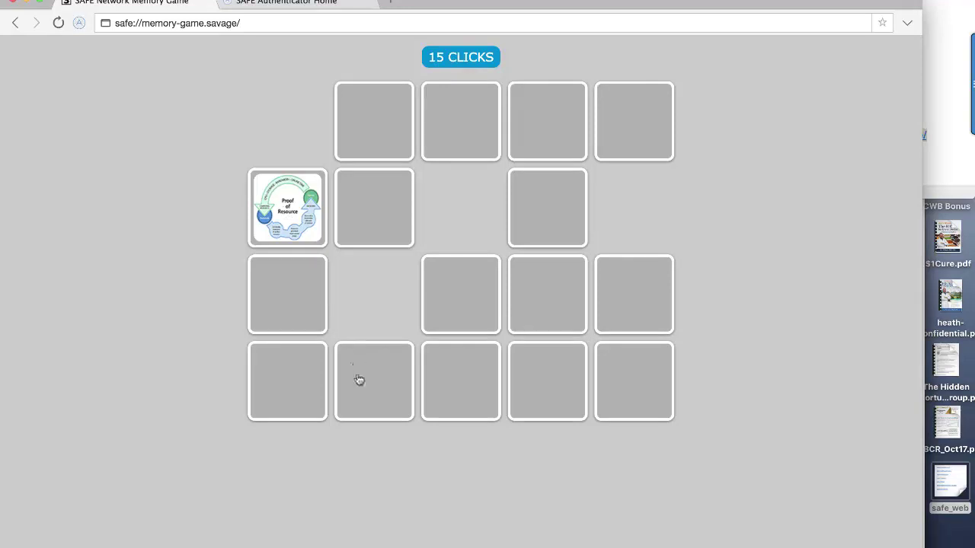
click(370, 411)
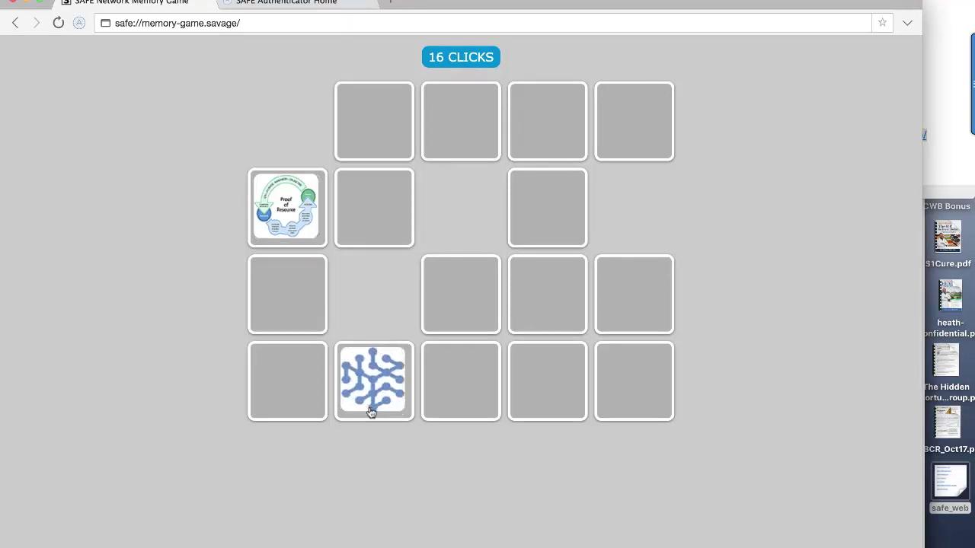
click(375, 139)
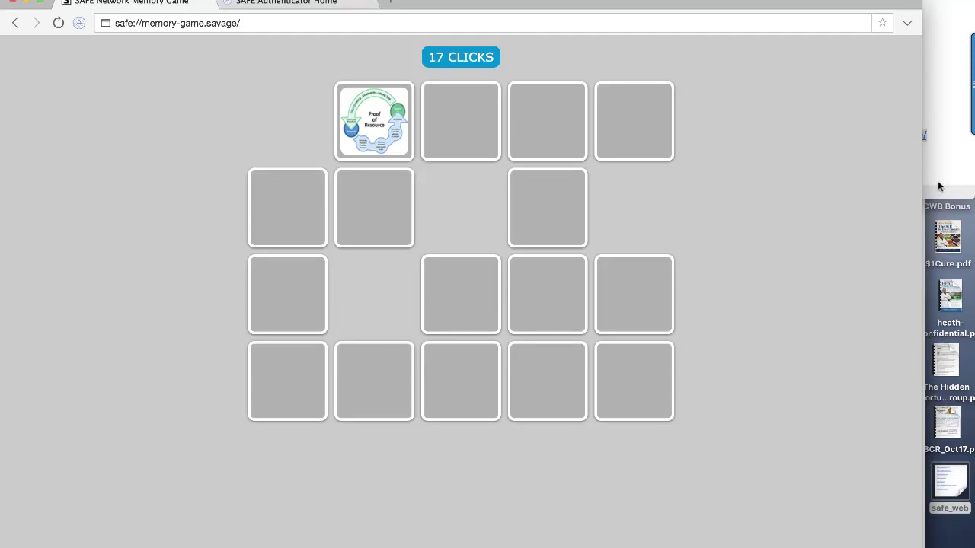
key(super+shift+v)
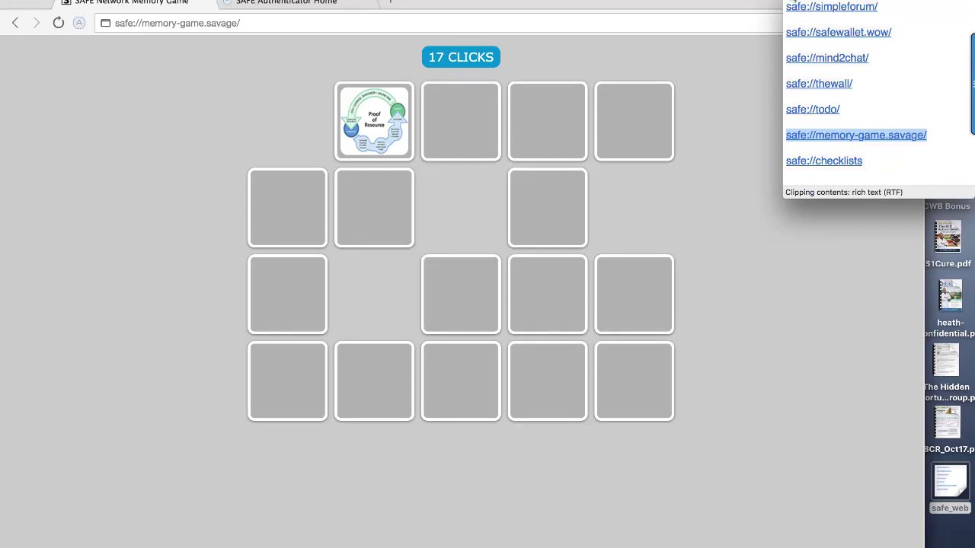
key(super+w)
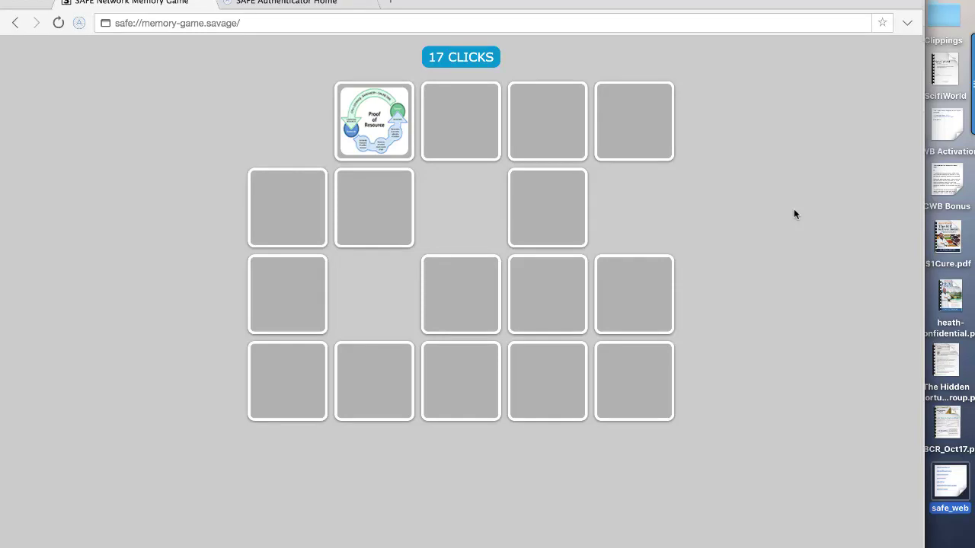